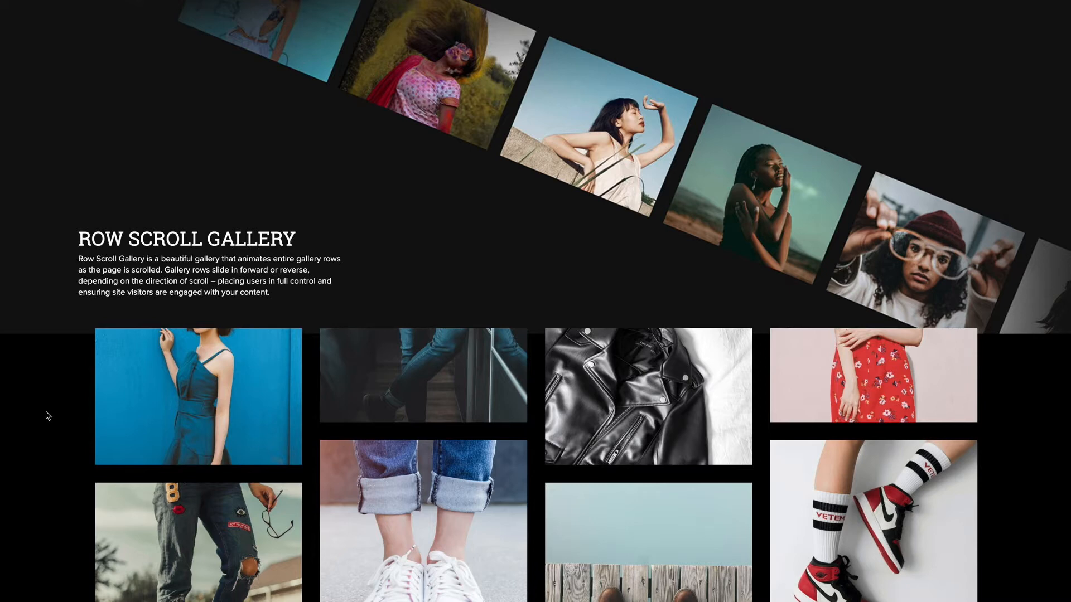
Examine how the rows of the different gallery layouts on the finished page animate while the page scrolls both ways
{"action": "scroll", "coordinate": [49, 416], "scroll_direction": "down", "scroll_amount": 4}
{"action": "scroll", "coordinate": [48, 415], "scroll_direction": "down", "scroll_amount": 3}
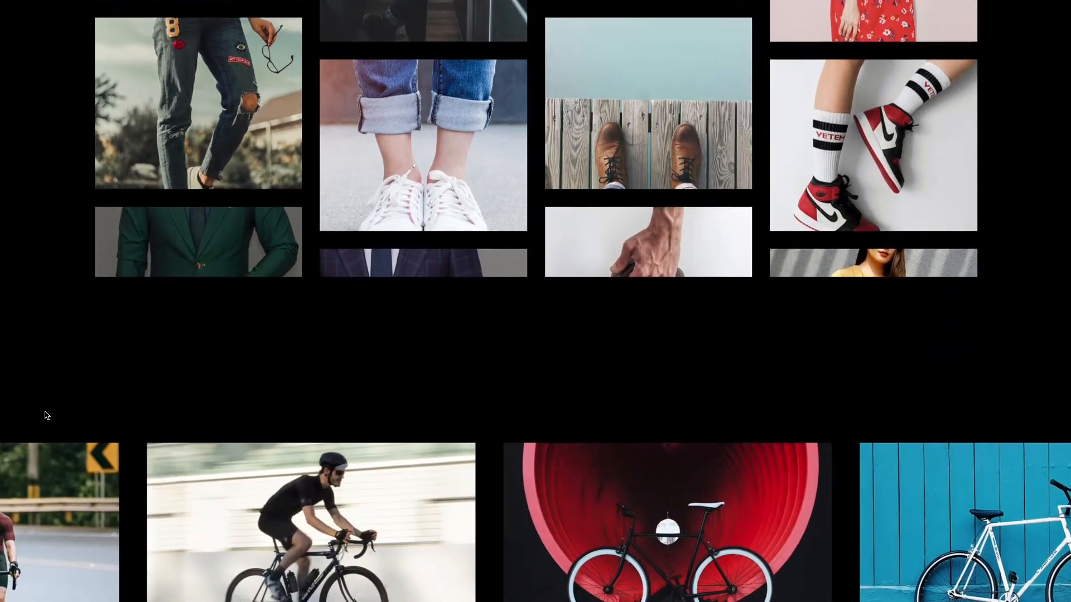
{"action": "scroll", "coordinate": [46, 415], "scroll_direction": "up", "scroll_amount": 3}
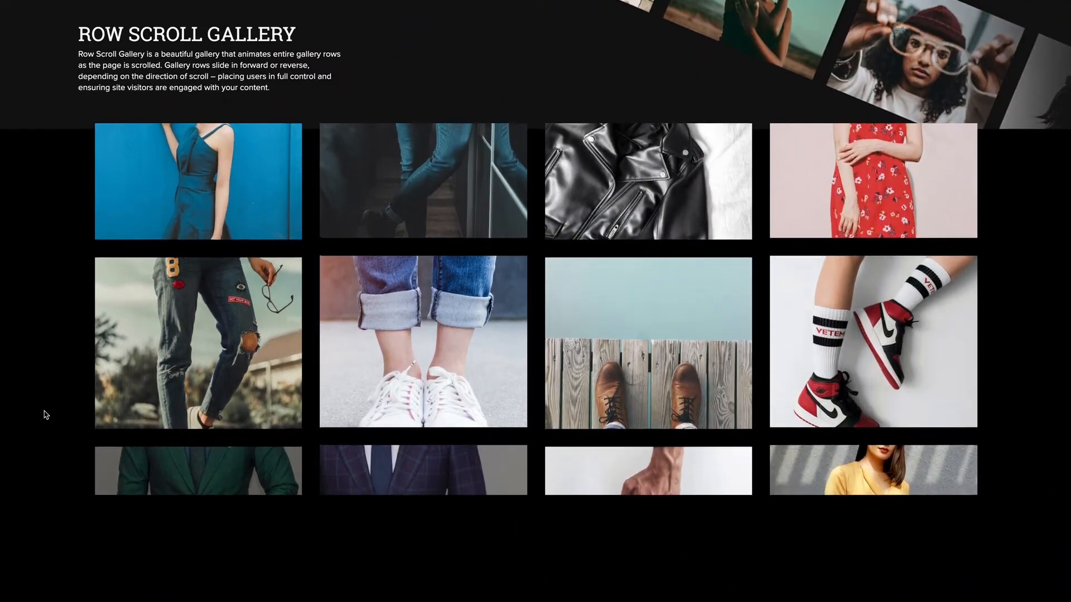
{"action": "scroll", "coordinate": [46, 415], "scroll_direction": "down", "scroll_amount": 8}
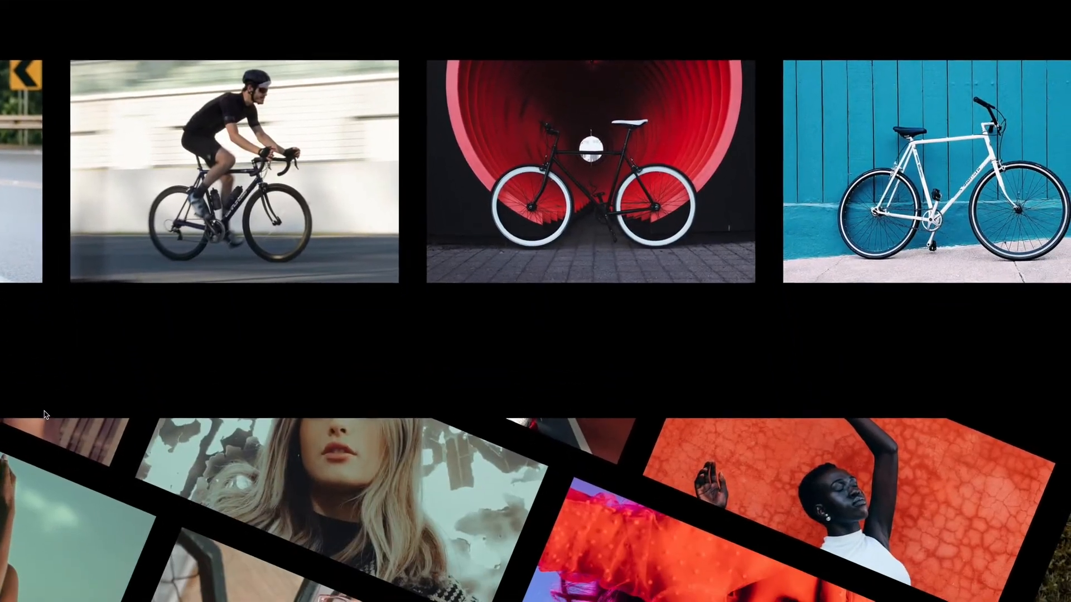
{"action": "scroll", "coordinate": [46, 415], "scroll_direction": "down", "scroll_amount": 5}
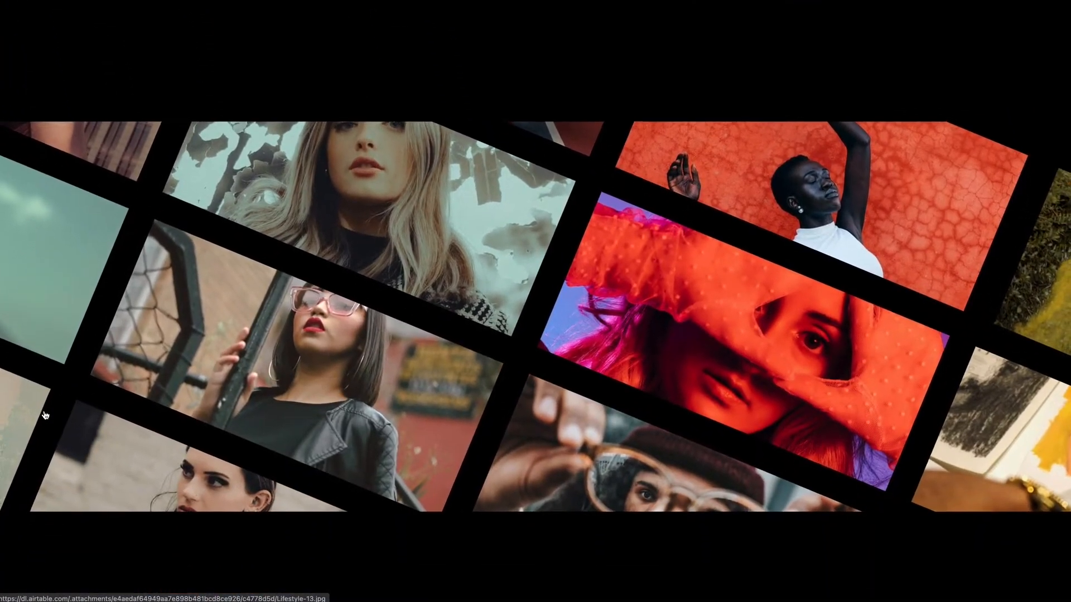
{"action": "scroll", "coordinate": [46, 415], "scroll_direction": "up", "scroll_amount": 7}
{"action": "scroll", "coordinate": [46, 415], "scroll_direction": "up", "scroll_amount": 10}
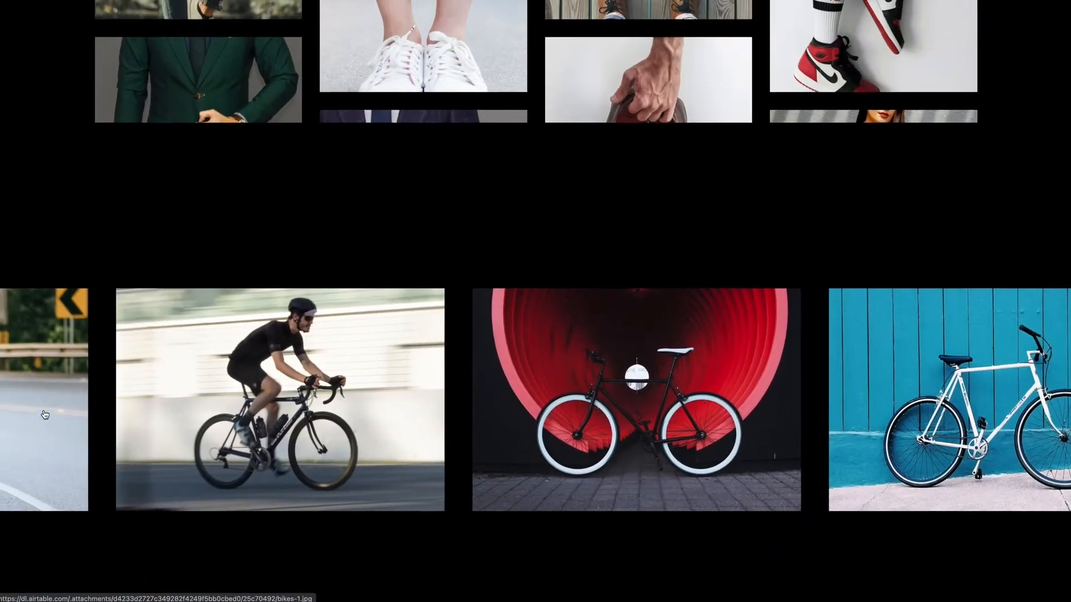
{"action": "scroll", "coordinate": [46, 415], "scroll_direction": "up", "scroll_amount": 3}
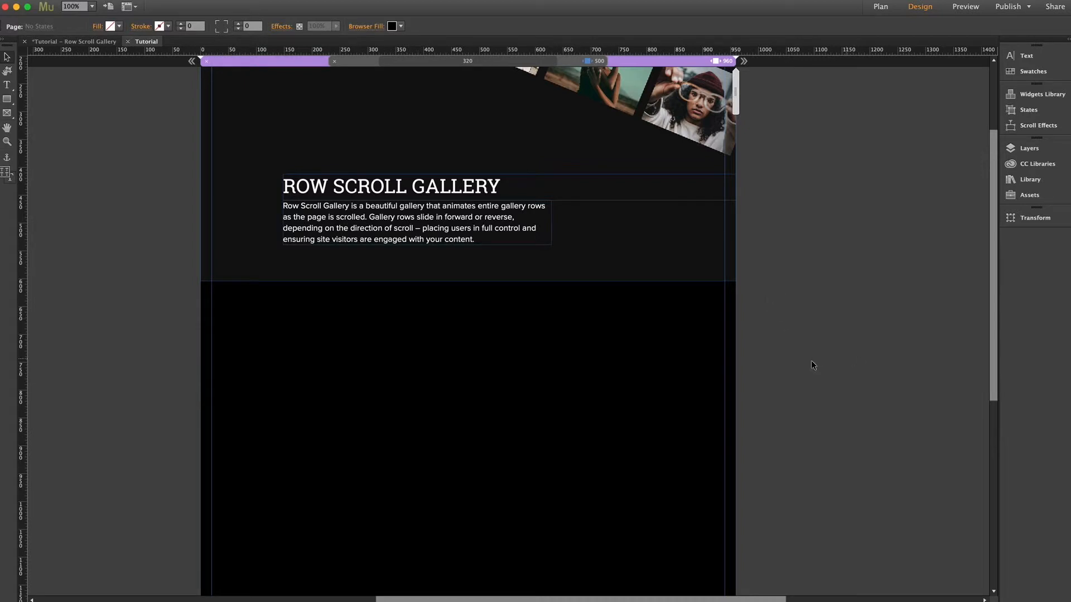
Place the Row Scroll Gallery widget from the library onto the page and position it below the header at X 20, Y 604
{"action": "scroll", "coordinate": [811, 360], "scroll_direction": "down", "scroll_amount": 2}
{"action": "left_click", "coordinate": [1023, 180]}
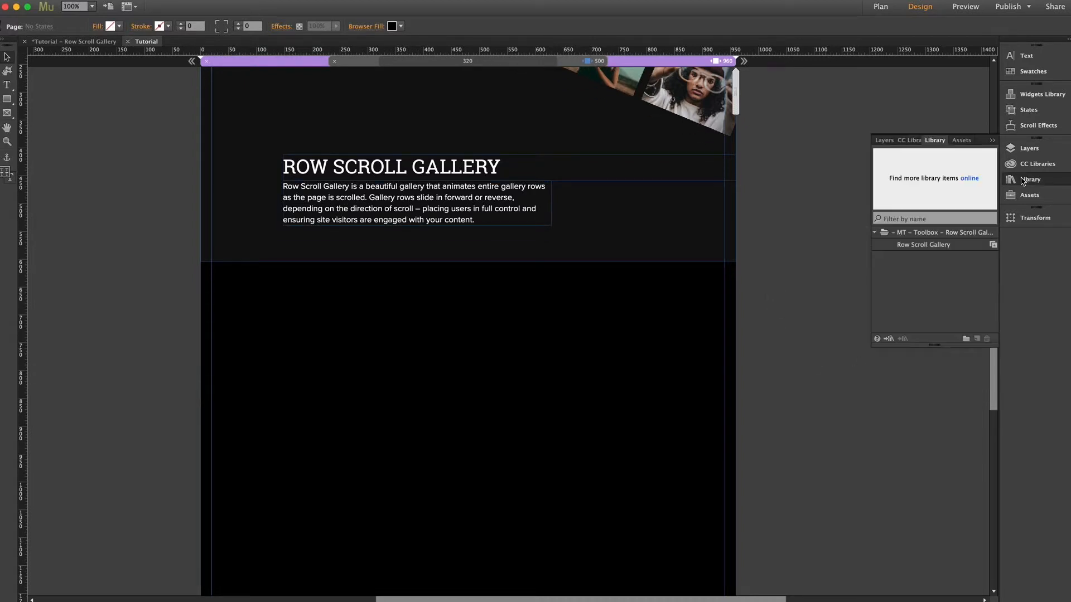
{"action": "left_click_drag", "start_coordinate": [925, 247], "coordinate": [273, 295]}
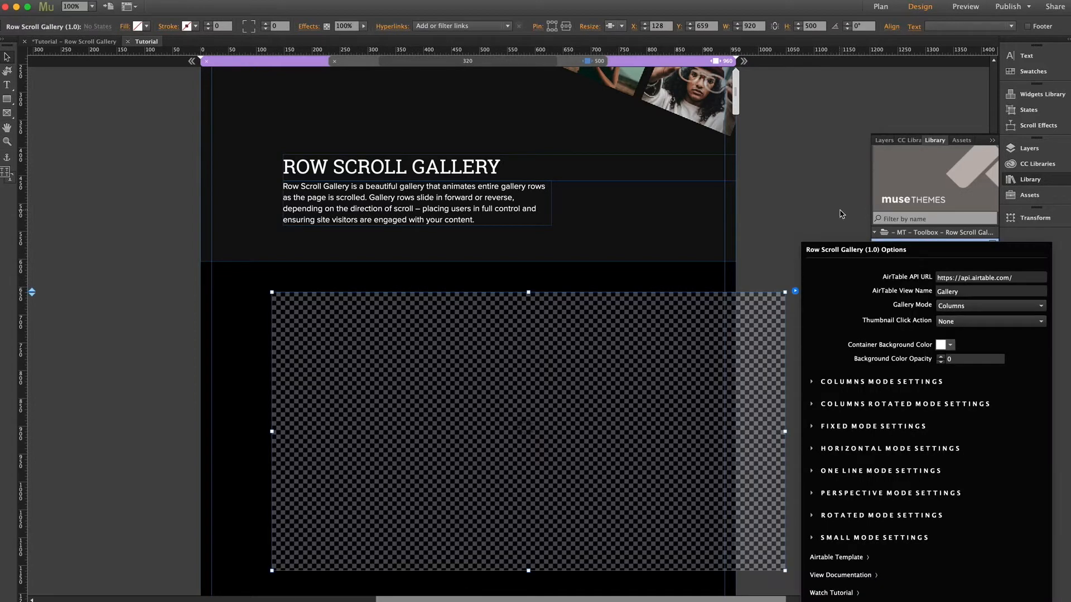
{"action": "left_click", "coordinate": [846, 214]}
{"action": "left_click", "coordinate": [1031, 179]}
{"action": "left_click_drag", "start_coordinate": [474, 360], "coordinate": [417, 329]}
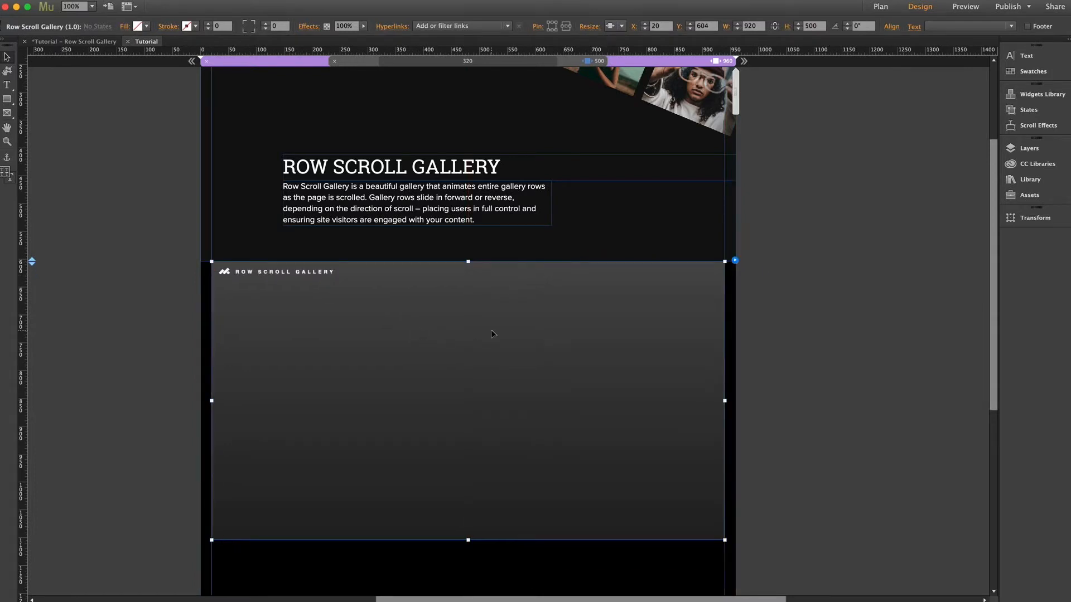
Set the Row Scroll Gallery widget's height to 800
{"action": "left_click", "coordinate": [810, 26]}
{"action": "type", "text": "800"}
{"action": "key", "text": "Return"}
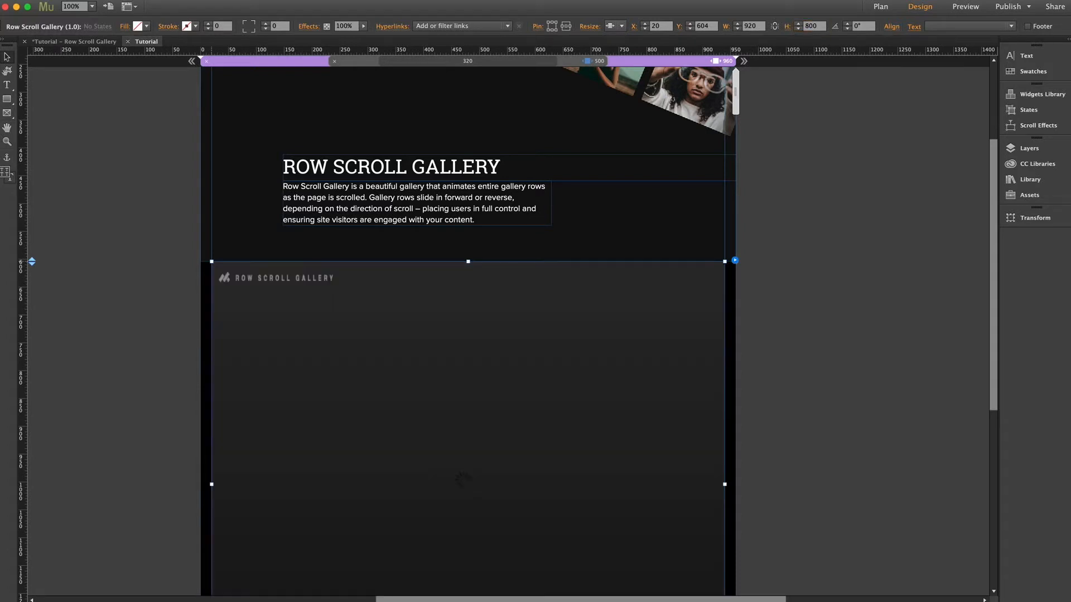
Open the gallery widget's options and replace the AirTable API URL with the copied URL containing the API key
{"action": "left_click", "coordinate": [782, 262]}
{"action": "left_click", "coordinate": [704, 289]}
{"action": "left_click", "coordinate": [735, 261]}
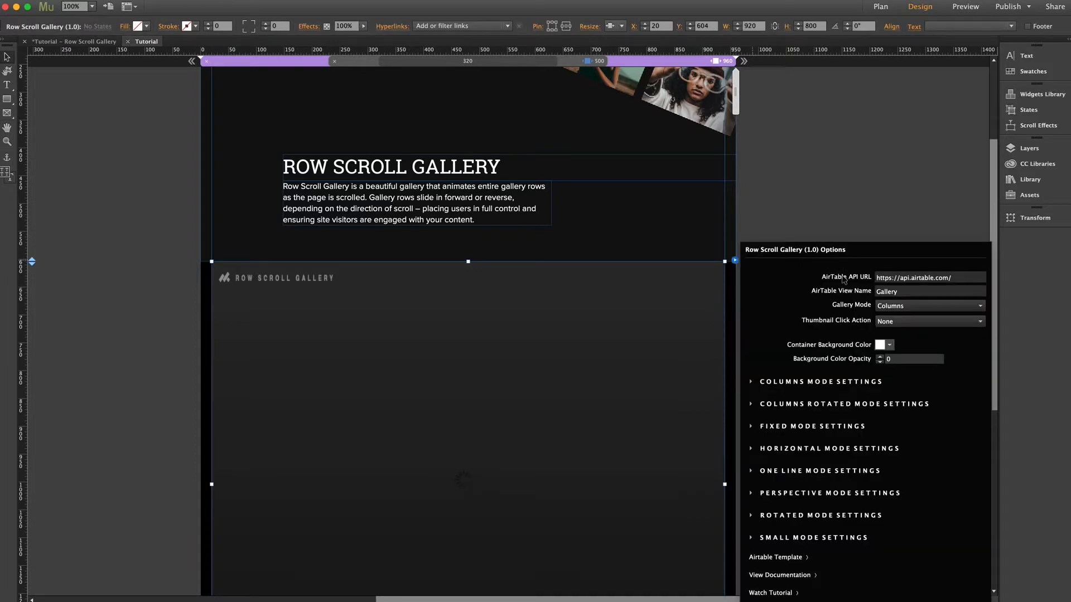
{"action": "left_click", "coordinate": [891, 277]}
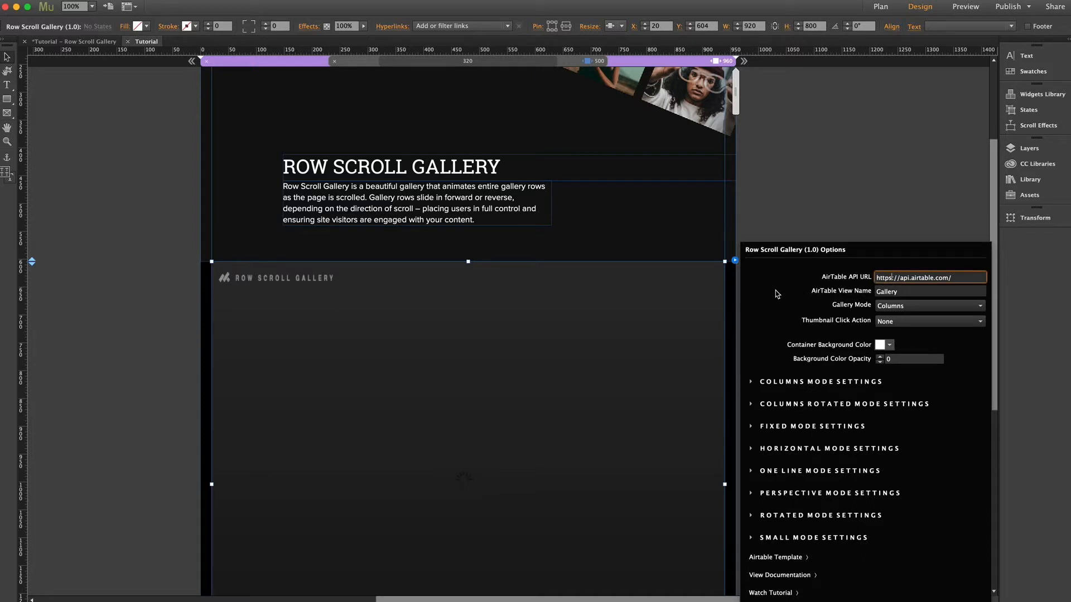
{"action": "key", "text": "super+a"}
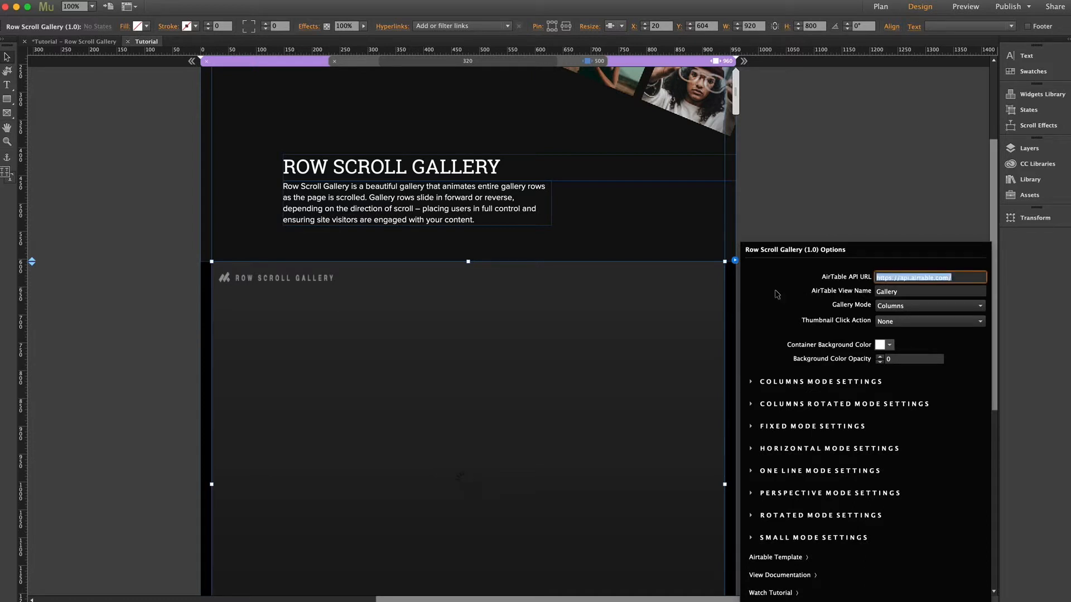
{"action": "key", "text": "super+v"}
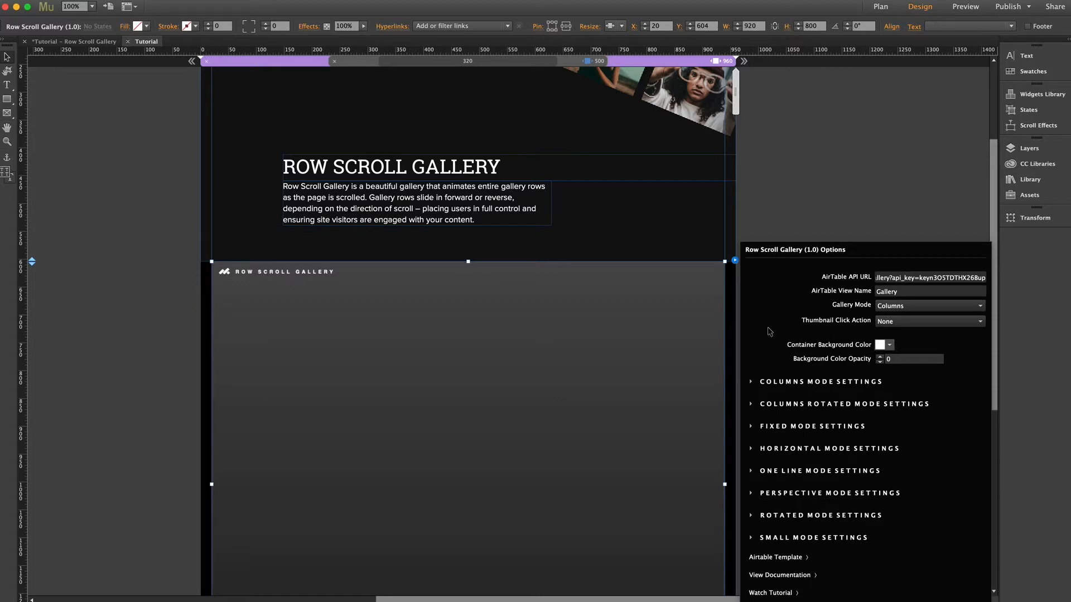
{"action": "left_click_drag", "start_coordinate": [892, 278], "coordinate": [948, 279]}
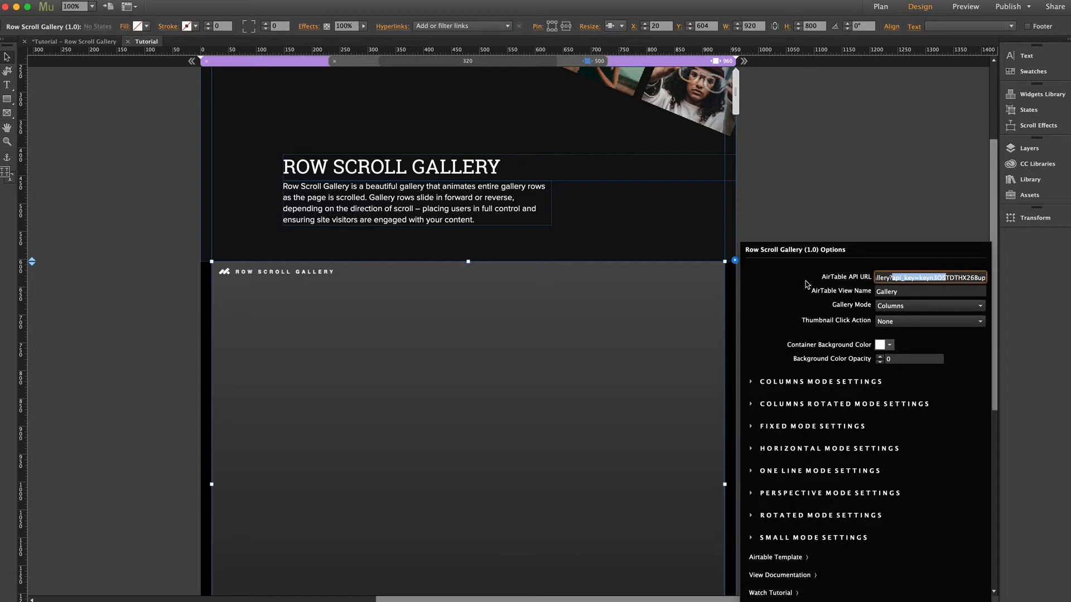
{"action": "key", "text": "Tab"}
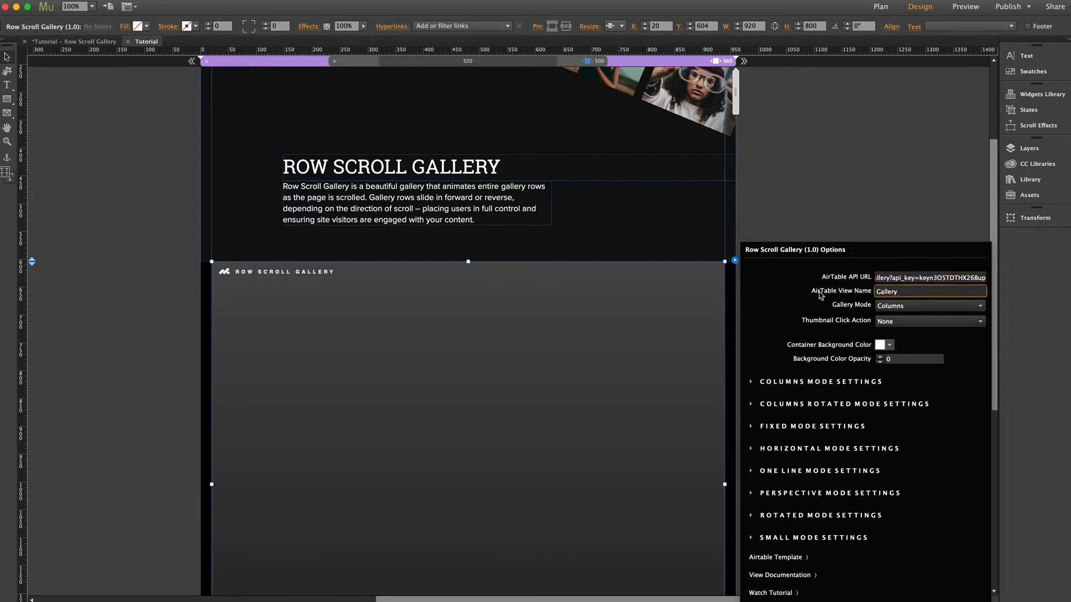
Keep Gallery as the AirTable view name and set the gallery mode to Rotated
{"action": "left_click_drag", "start_coordinate": [880, 292], "coordinate": [907, 293]}
{"action": "left_click", "coordinate": [908, 293]}
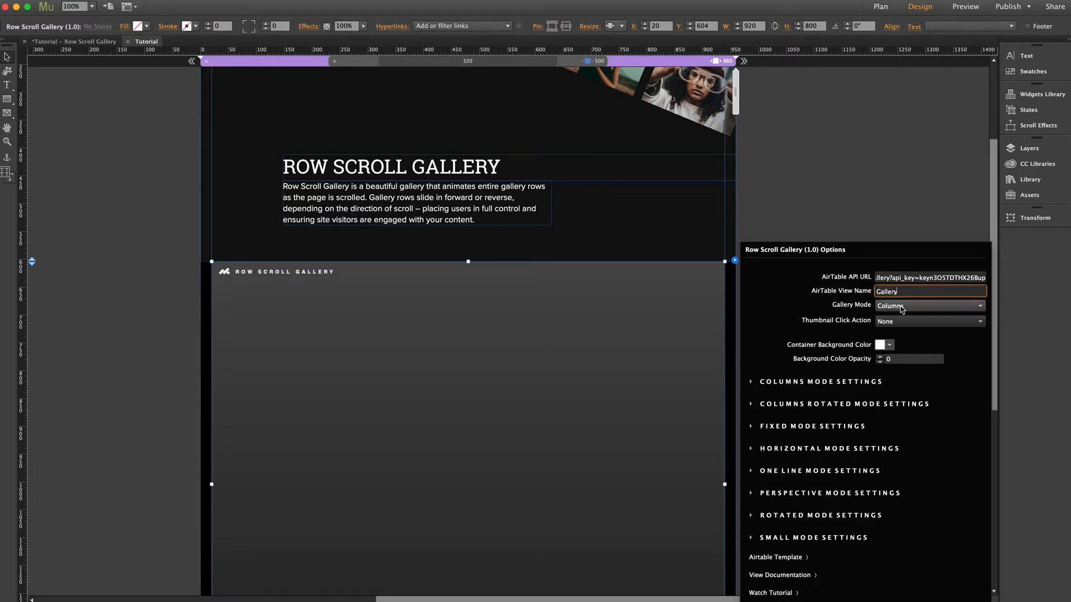
{"action": "left_click", "coordinate": [904, 307]}
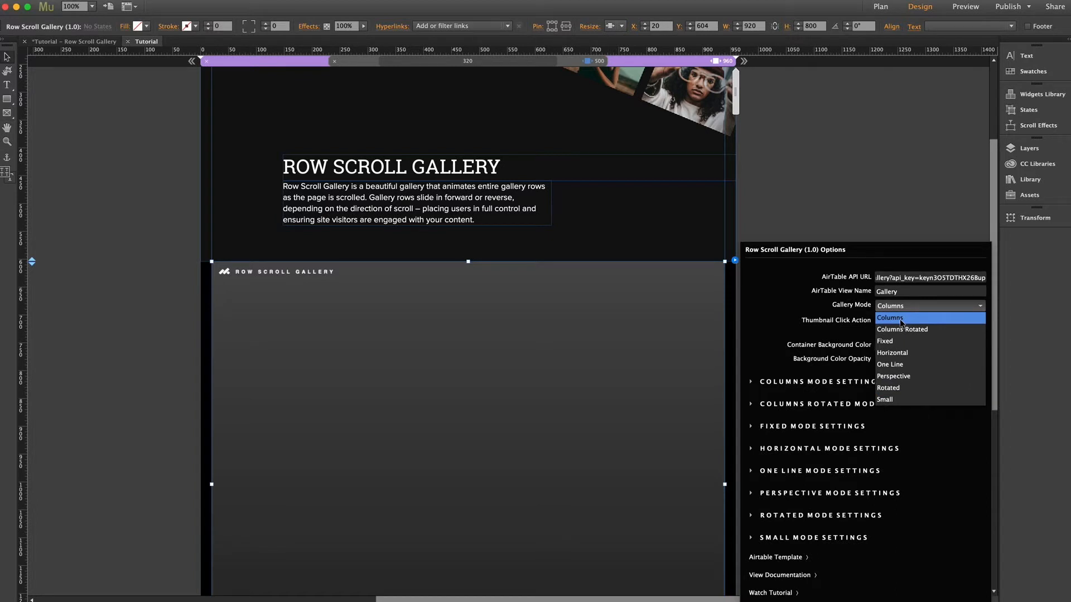
{"action": "left_click", "coordinate": [904, 387]}
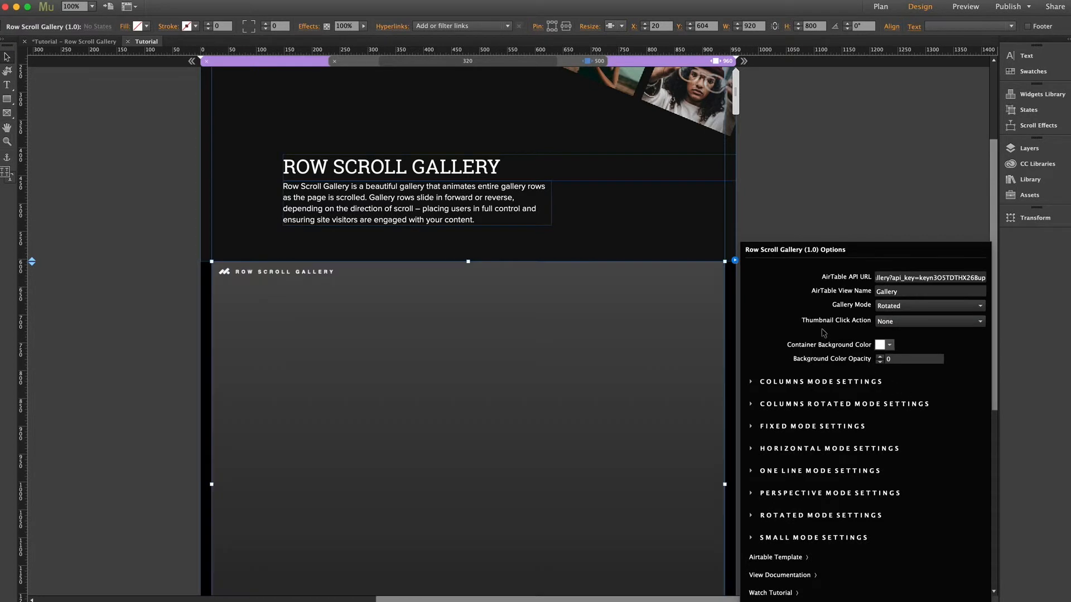
Review the thumbnail click action choices and the Rotated mode's column count and item spacing, and close the widget options
{"action": "left_click", "coordinate": [909, 323]}
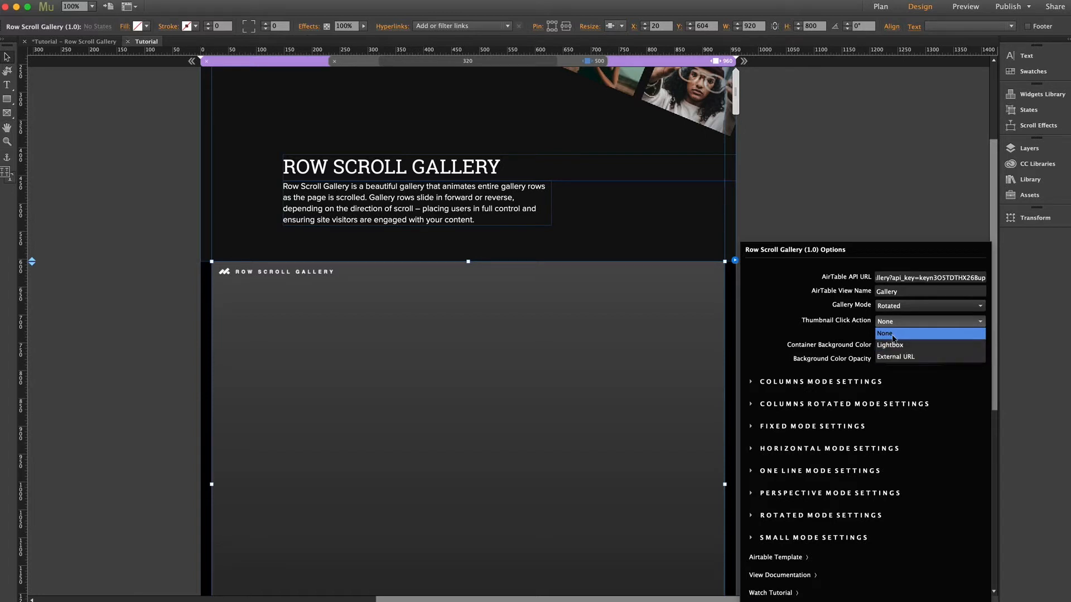
{"action": "left_click", "coordinate": [982, 322]}
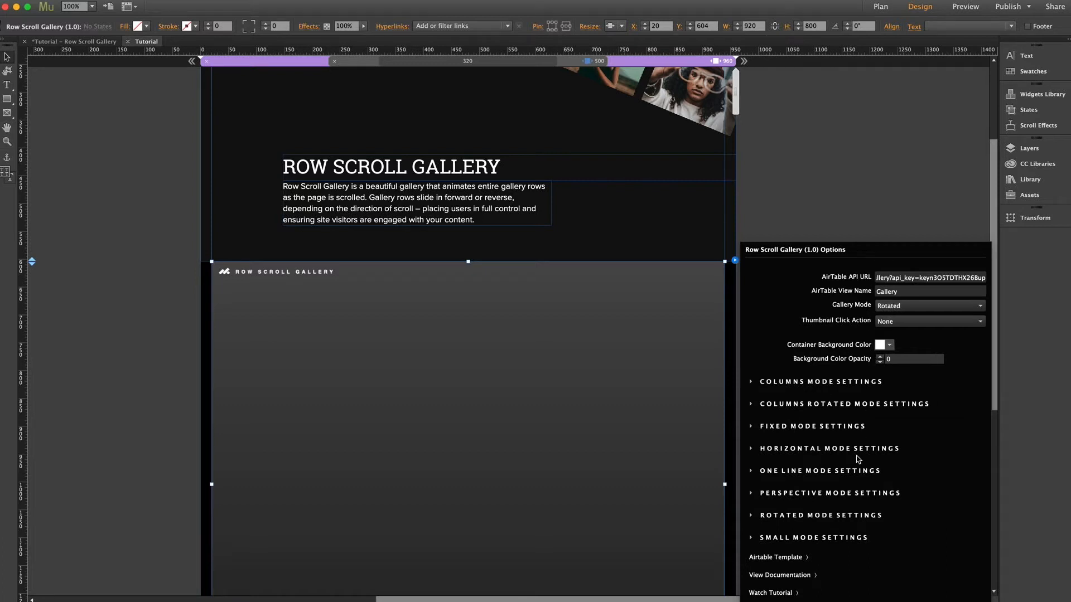
{"action": "left_click", "coordinate": [829, 516]}
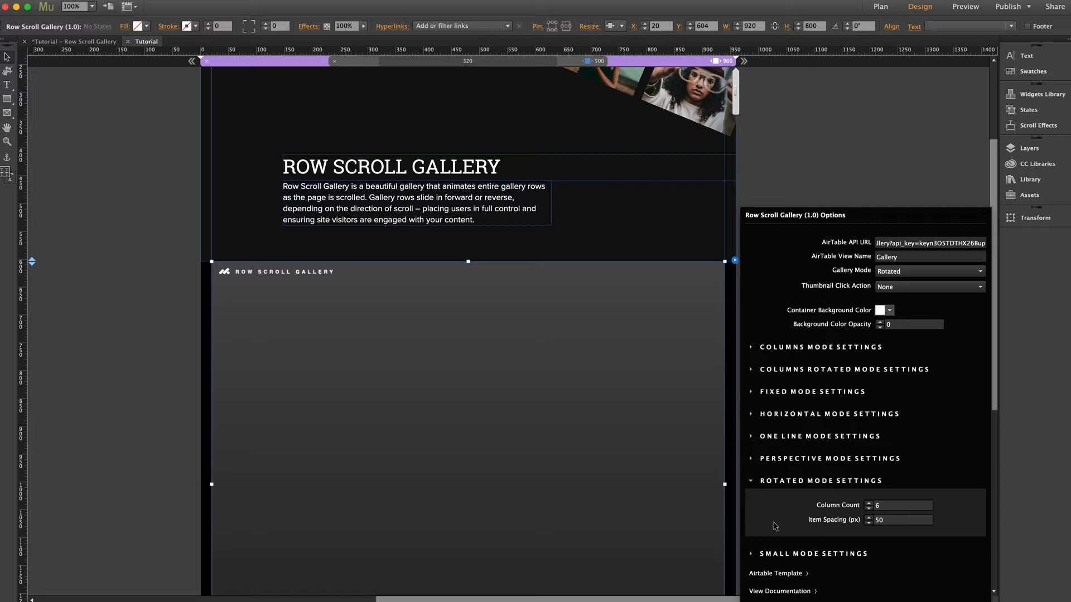
{"action": "left_click", "coordinate": [779, 483]}
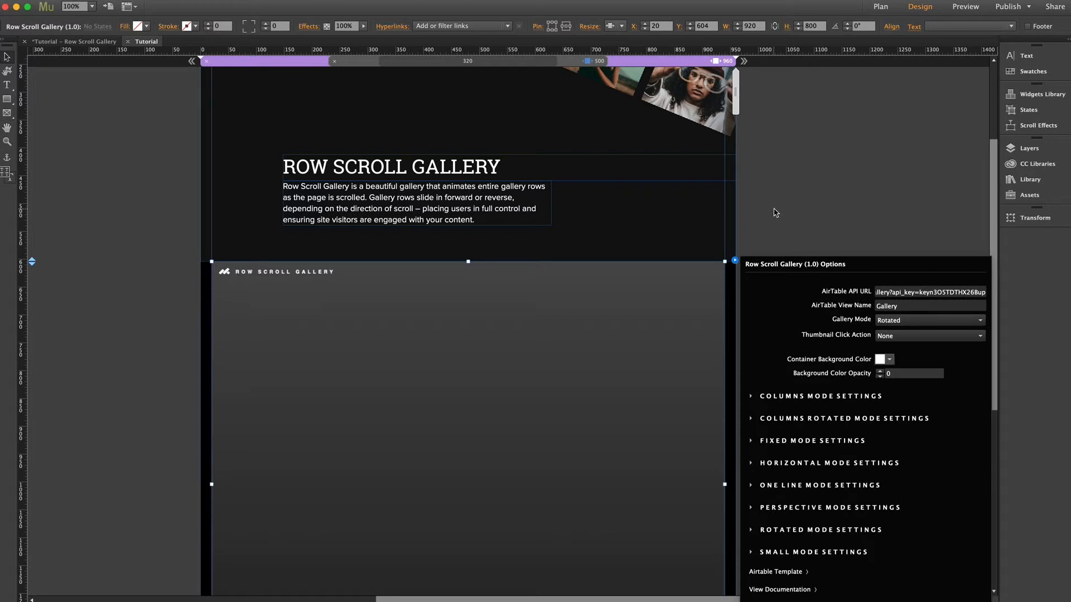
{"action": "left_click", "coordinate": [809, 199]}
Preview the page in the browser and examine how the rotated gallery rows move while scrolling down and up
{"action": "key", "text": "super+shift+e"}
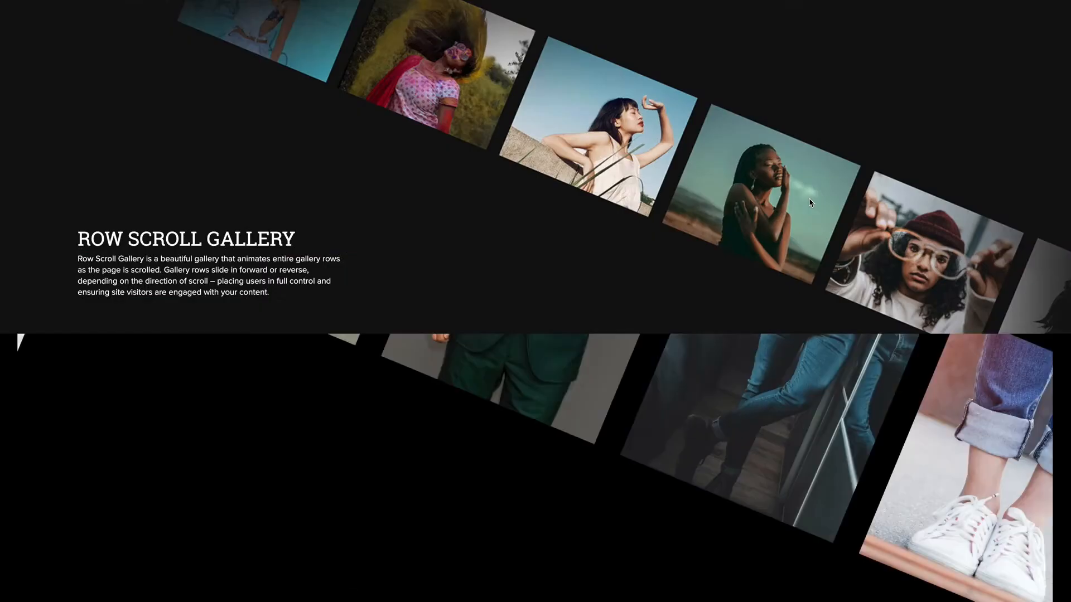
{"action": "scroll", "coordinate": [264, 414], "scroll_direction": "down", "scroll_amount": 5}
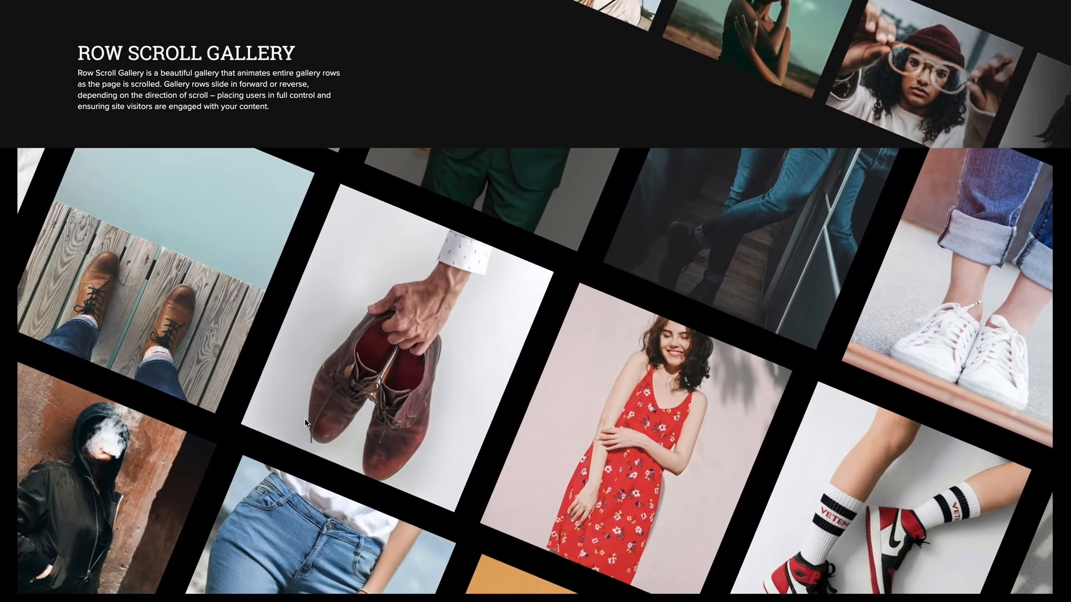
{"action": "scroll", "coordinate": [304, 424], "scroll_direction": "down", "scroll_amount": 2}
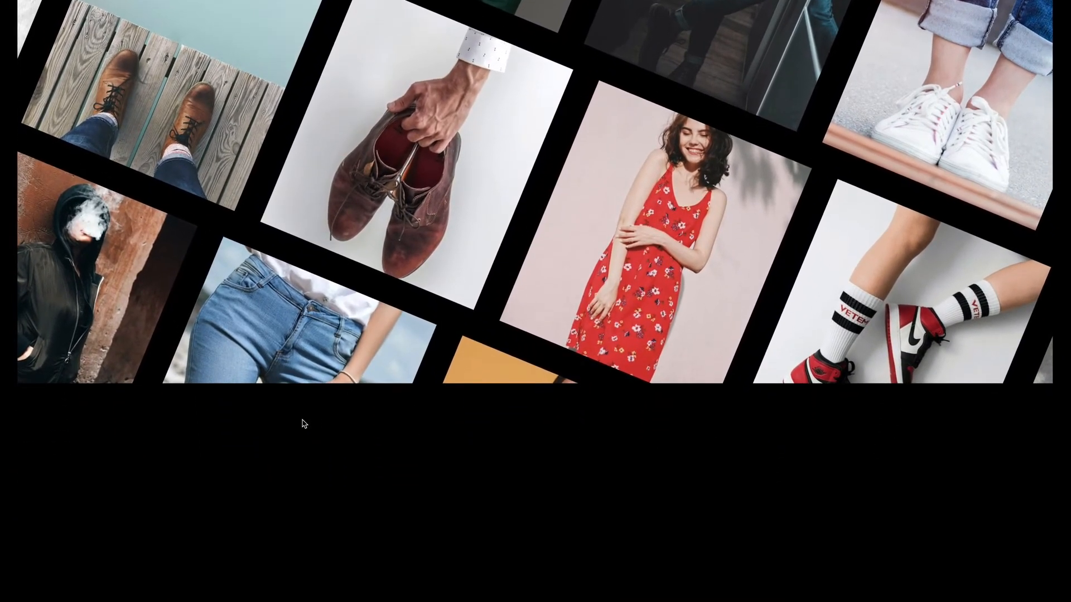
{"action": "scroll", "coordinate": [305, 423], "scroll_direction": "up", "scroll_amount": 5}
{"action": "scroll", "coordinate": [304, 423], "scroll_direction": "down", "scroll_amount": 4}
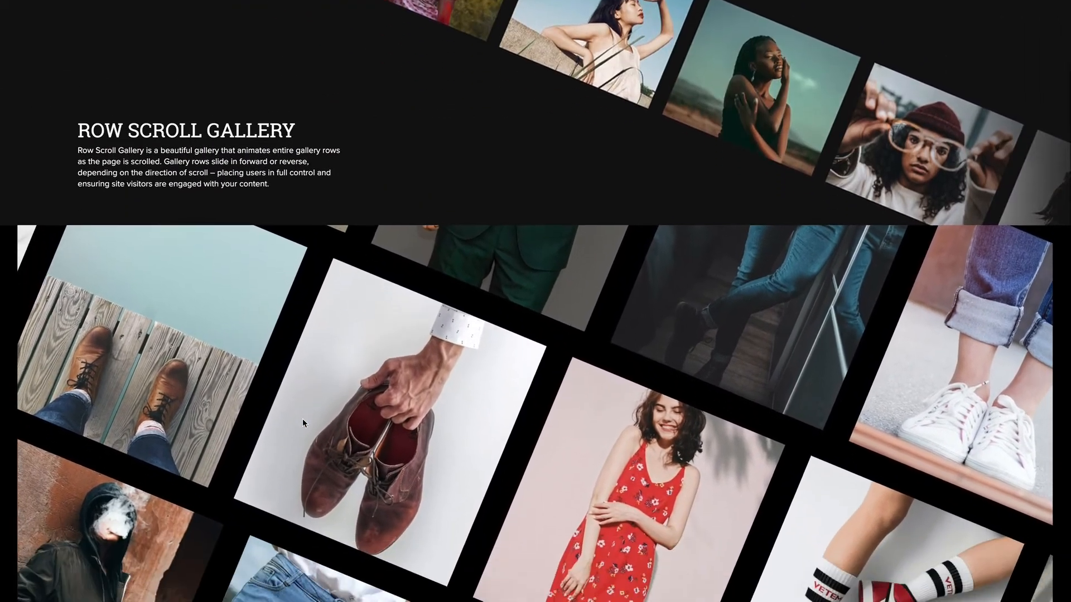
{"action": "scroll", "coordinate": [302, 422], "scroll_direction": "up", "scroll_amount": 5}
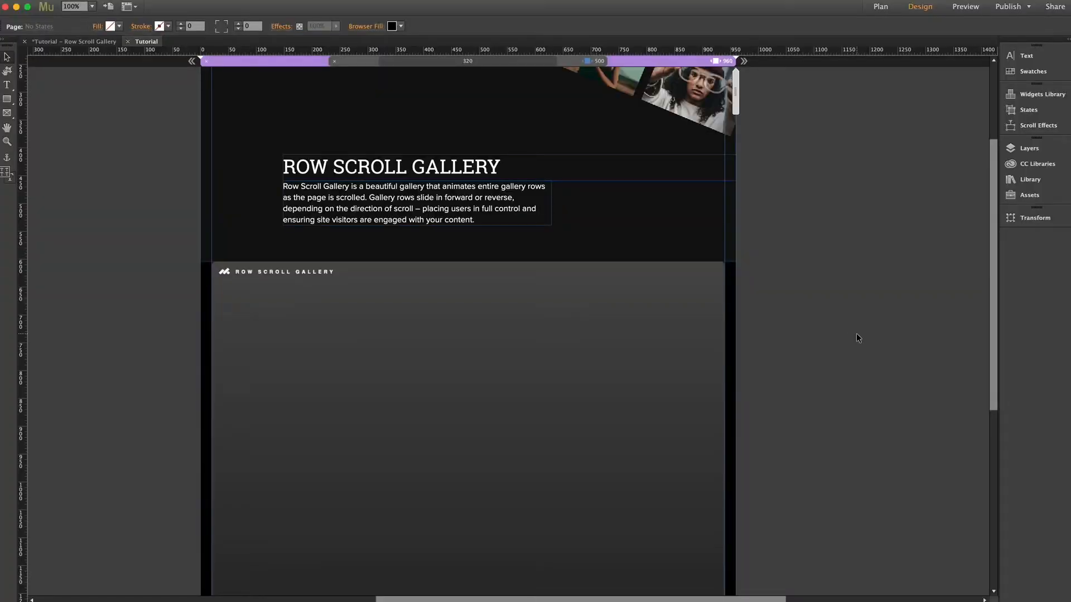
Open the Airtable template linked in the Row Scroll Gallery widget's options, switching to Airtable
{"action": "left_click", "coordinate": [693, 306]}
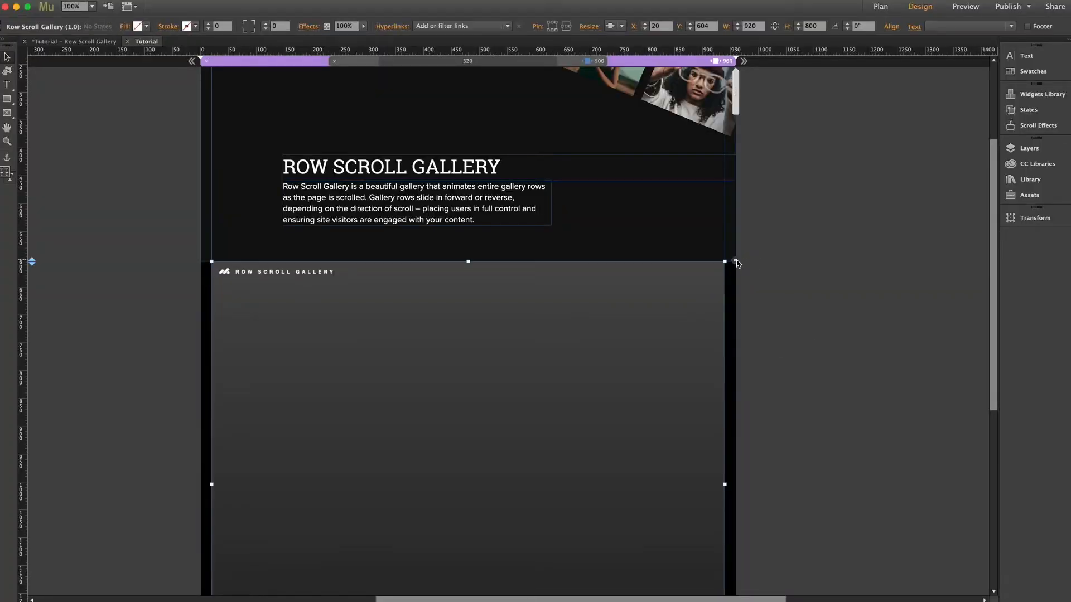
{"action": "left_click", "coordinate": [736, 261]}
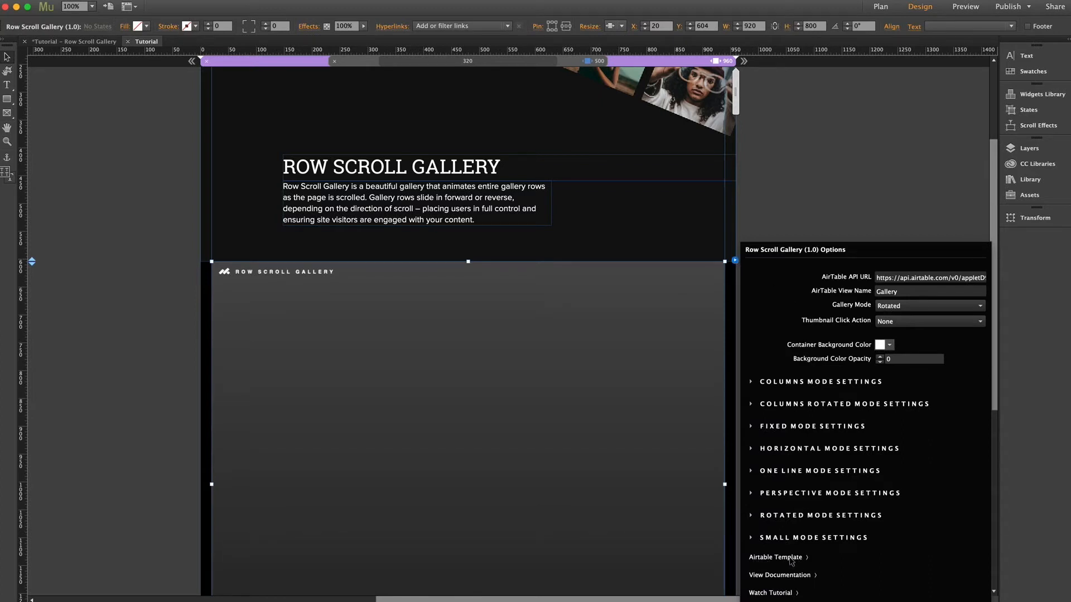
{"action": "left_click", "coordinate": [791, 559]}
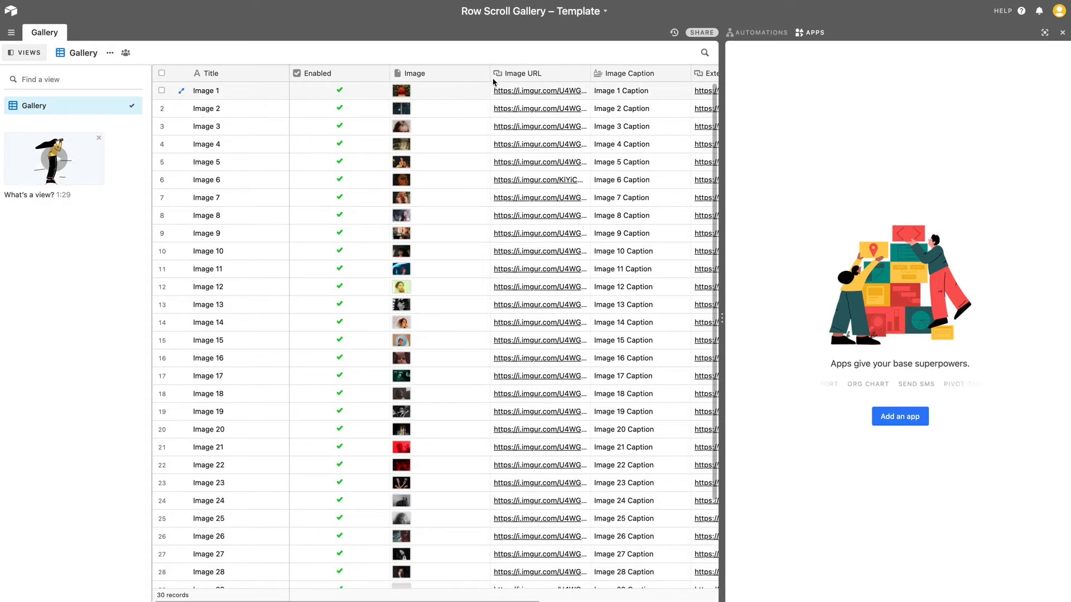
Duplicate the Row Scroll Gallery – Template base into My First Workspace, including records and comments
{"action": "left_click", "coordinate": [607, 13]}
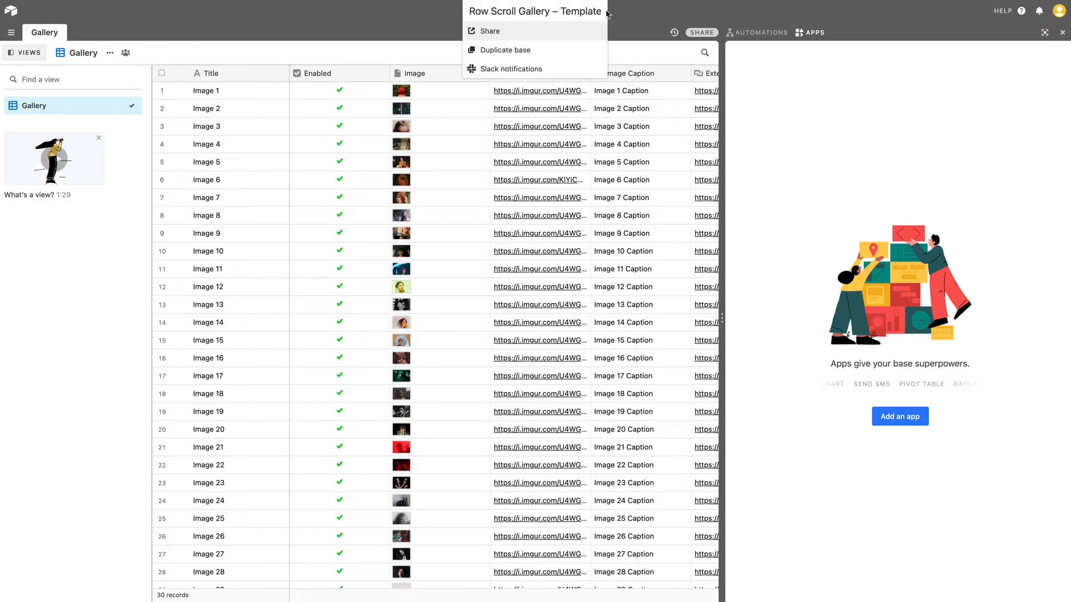
{"action": "left_click", "coordinate": [497, 50]}
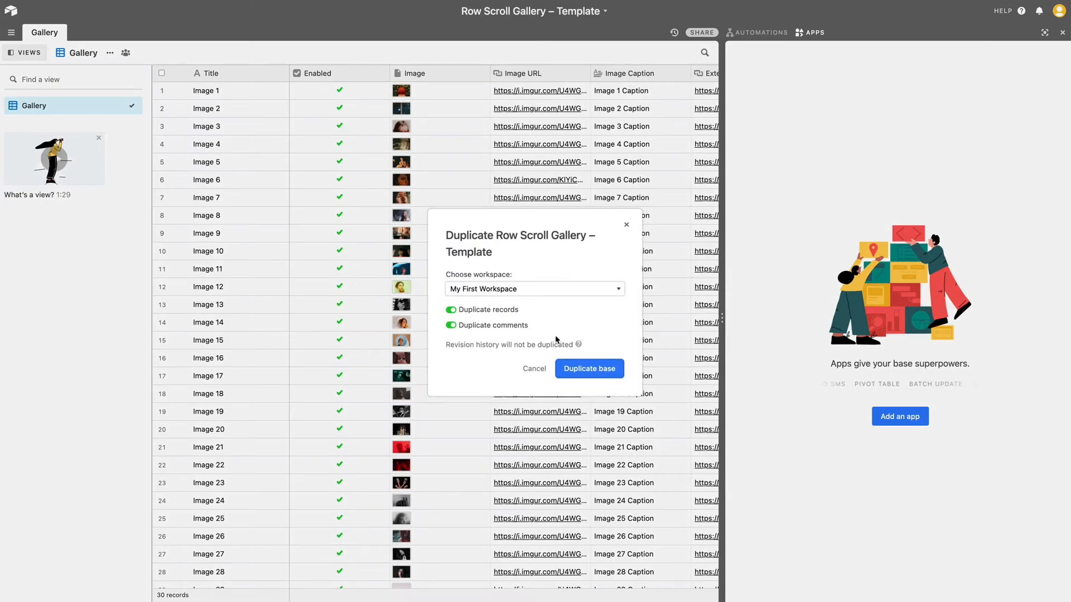
{"action": "left_click", "coordinate": [595, 371]}
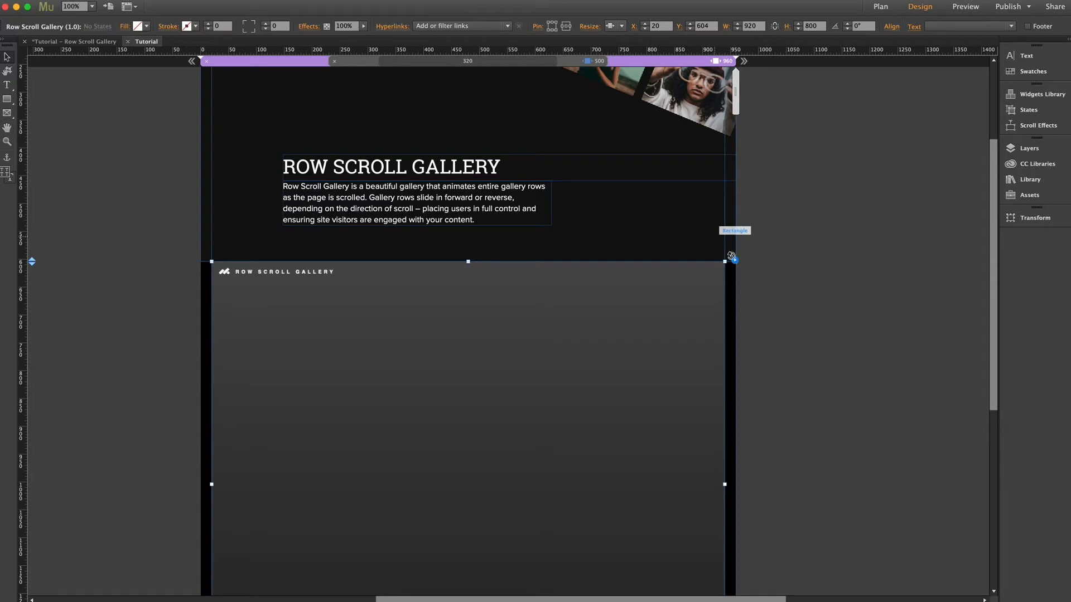
Examine the AirTable API URL and View Name options of the Row Scroll Gallery widget in Muse, and compare with the Airtable base's Gallery view
{"action": "left_click", "coordinate": [734, 258]}
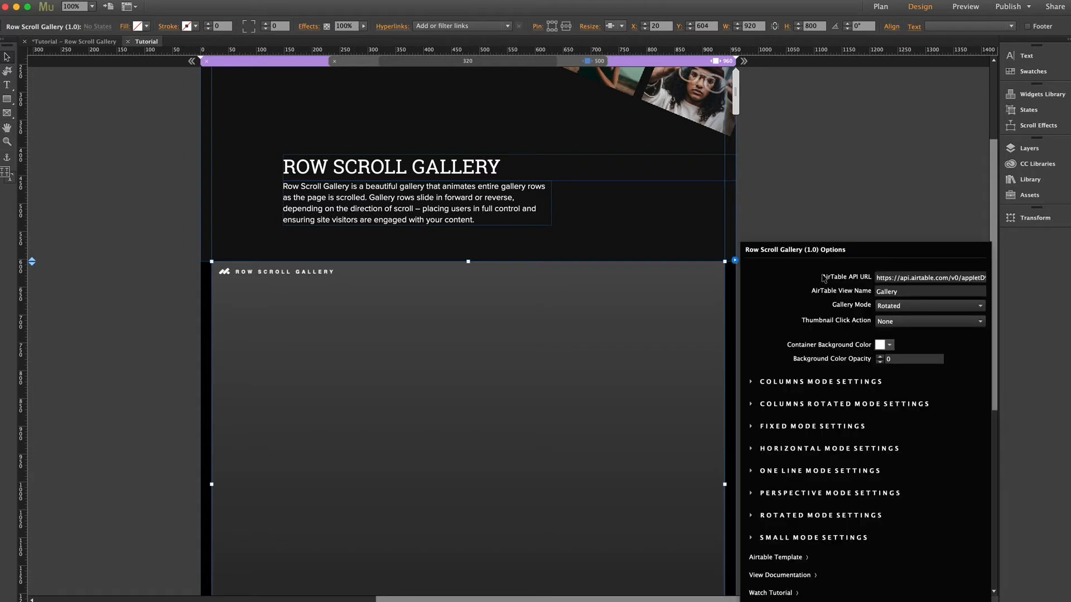
{"action": "left_click", "coordinate": [878, 292]}
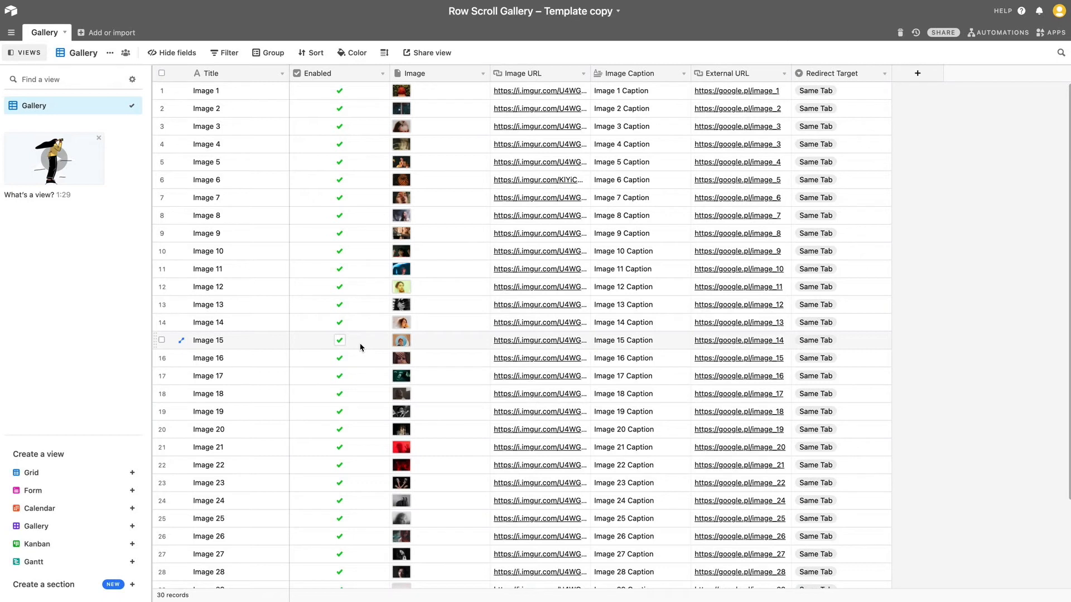
{"action": "mouse_move", "coordinate": [48, 110]}
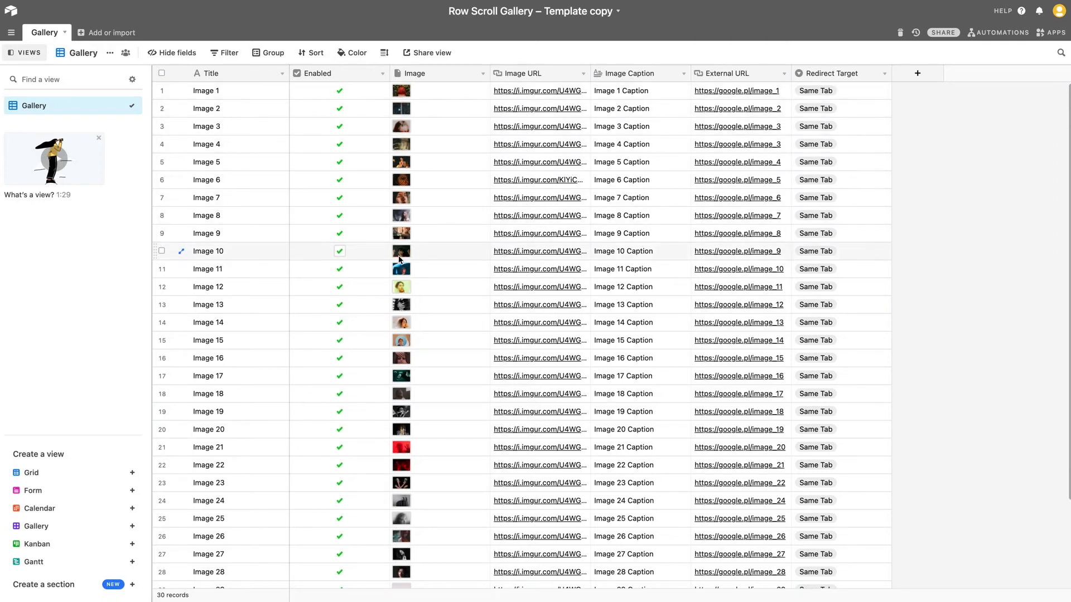
Replace the Image 1 record's attachment 1.jpg with Lifestyle-3.jpg from the Row Scroll Gallery folder in Finder
{"action": "left_click", "coordinate": [400, 98]}
{"action": "left_click", "coordinate": [405, 97]}
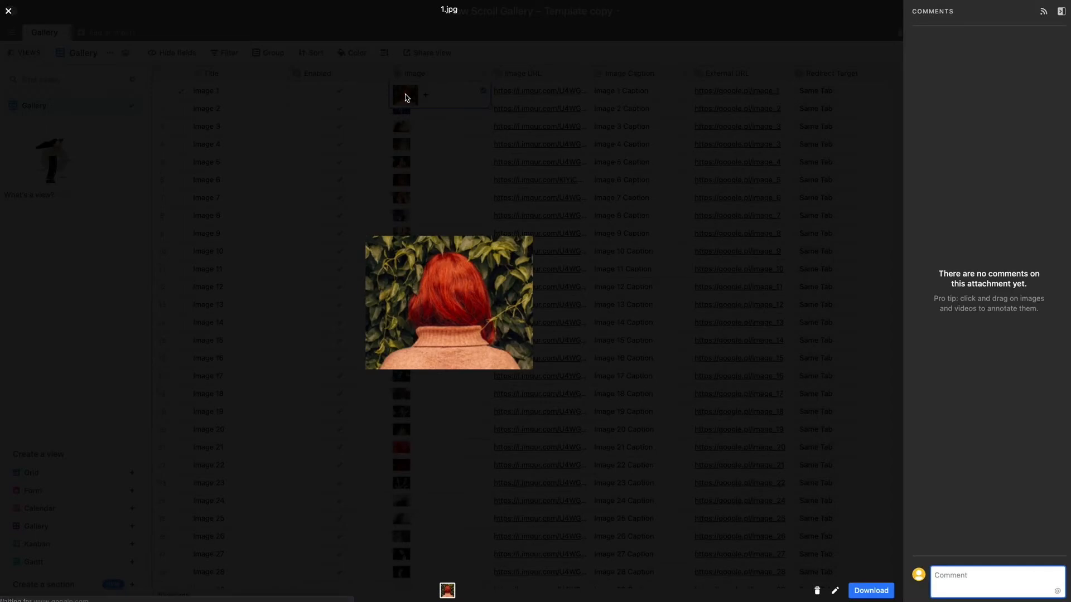
{"action": "left_click", "coordinate": [817, 592]}
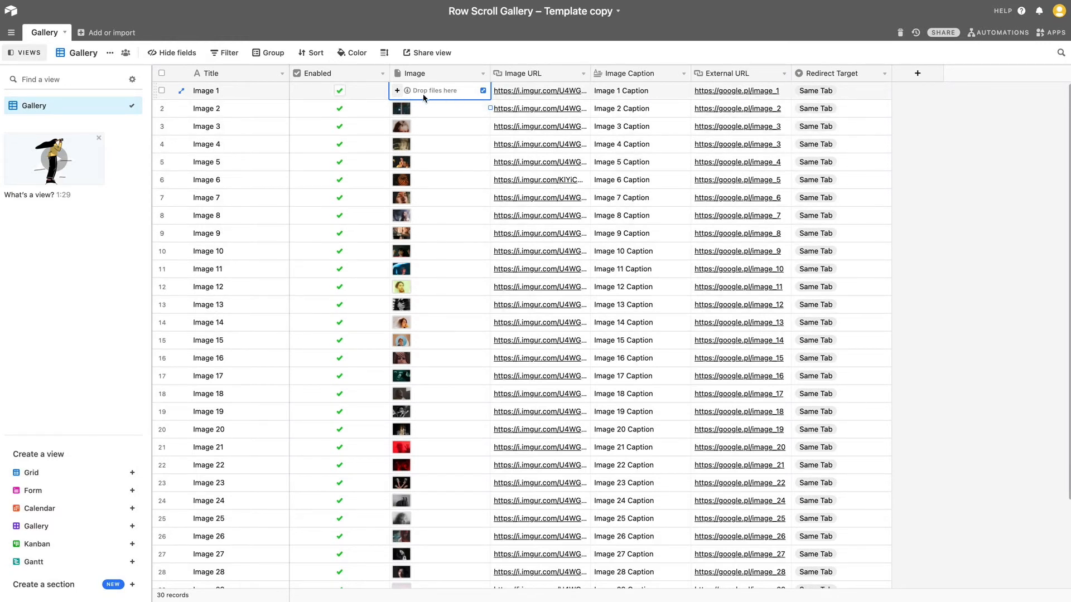
{"action": "key", "text": "super+Tab"}
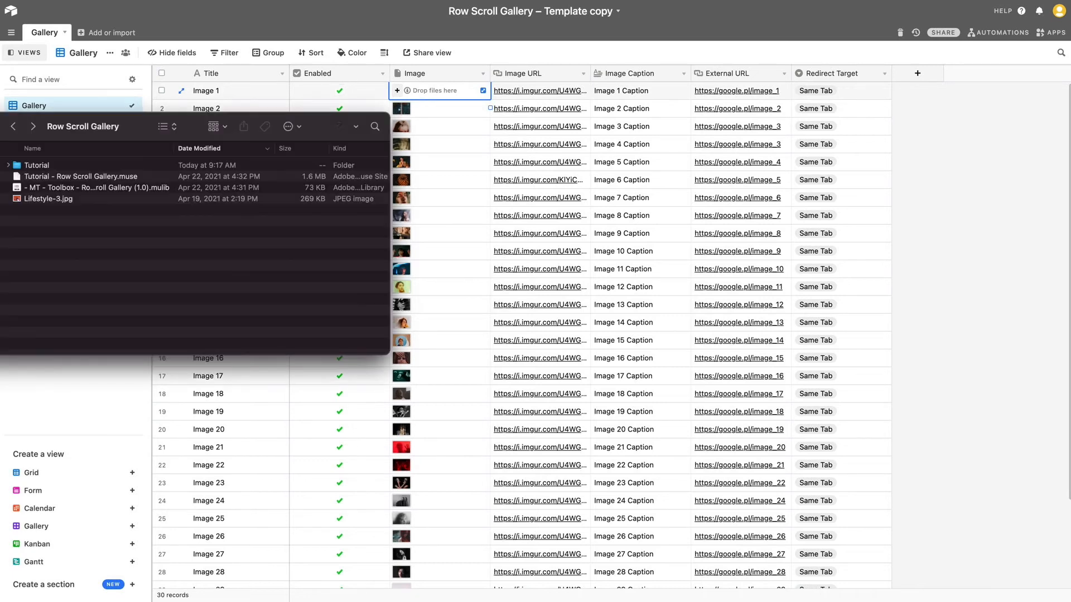
{"action": "left_click_drag", "start_coordinate": [38, 199], "coordinate": [430, 90]}
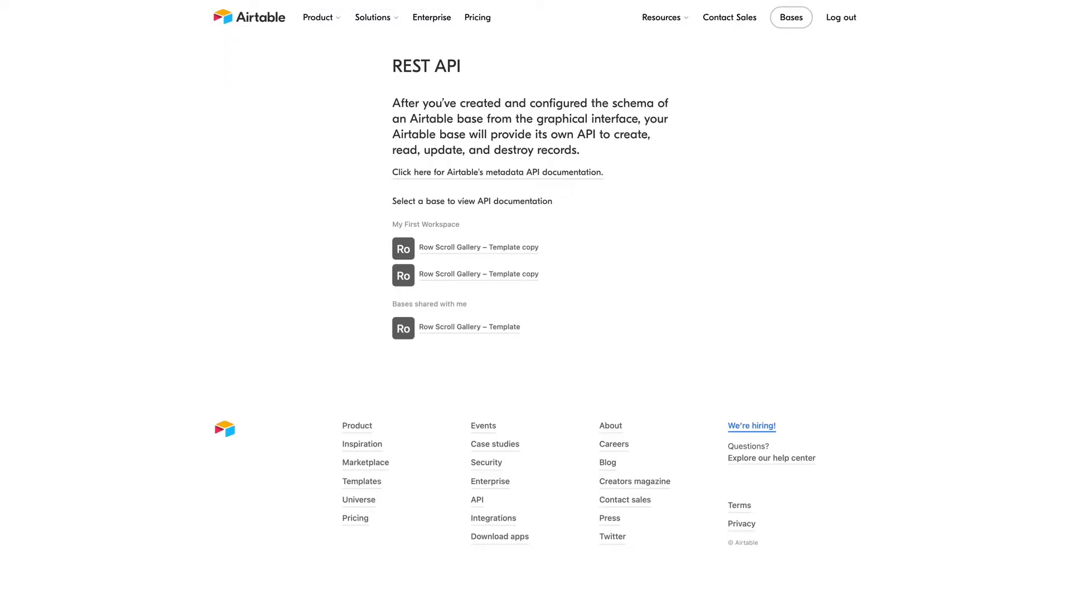
In the first template copy's API documentation, reveal the API key under Authentication and select the complete query-parameter example URL for copying
{"action": "left_click", "coordinate": [403, 249]}
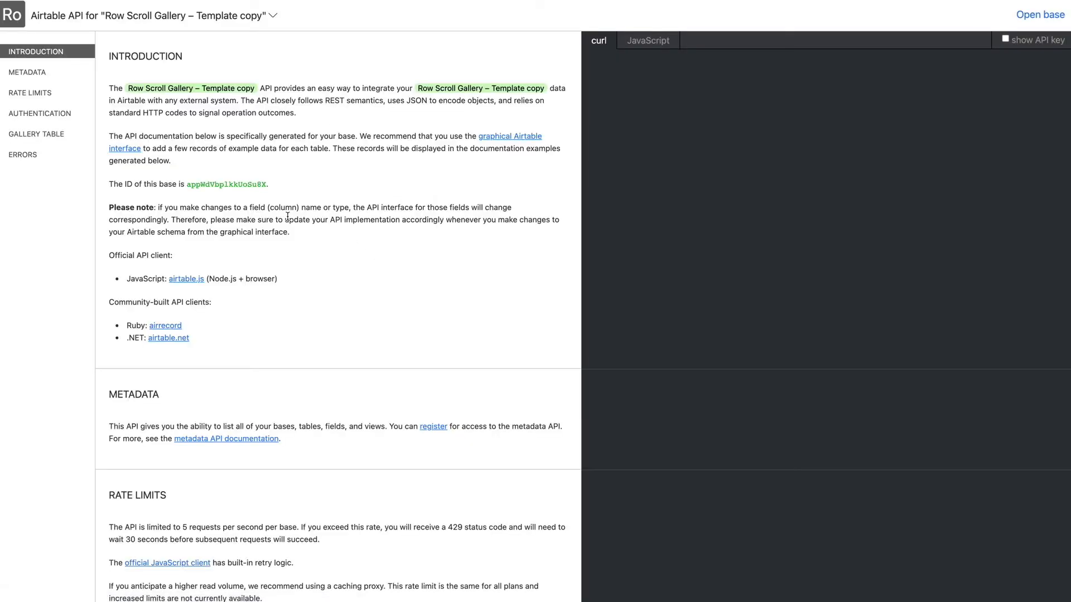
{"action": "left_click", "coordinate": [48, 114]}
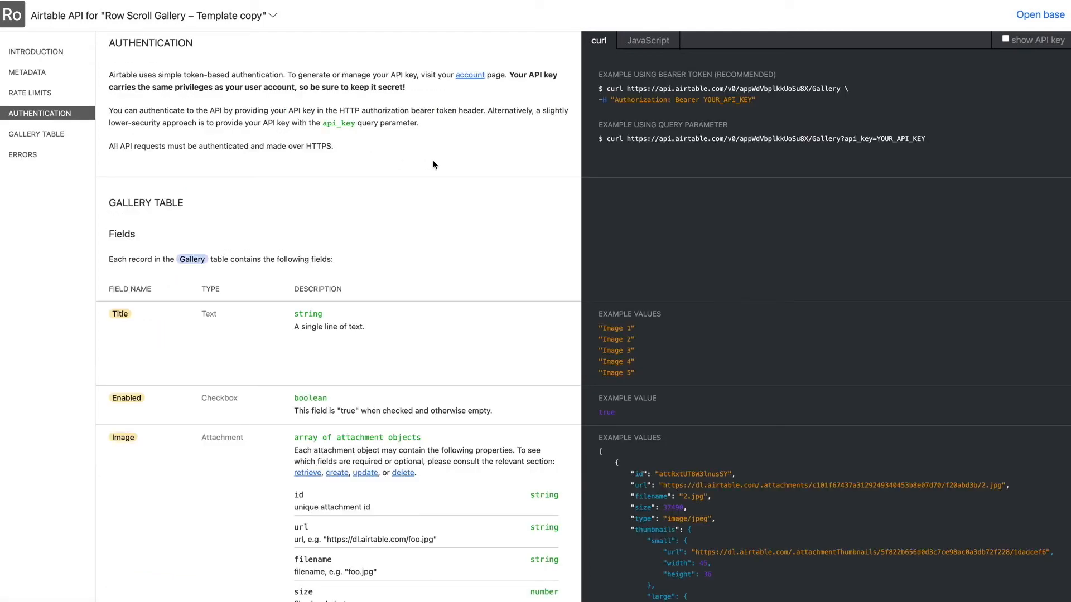
{"action": "left_click", "coordinate": [1007, 41]}
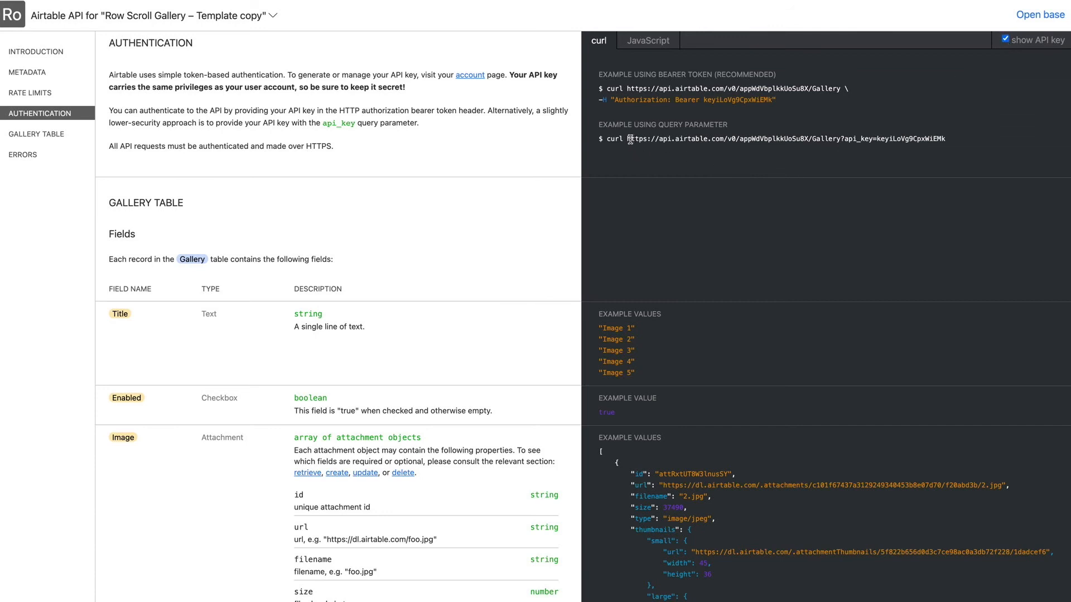
{"action": "left_click_drag", "start_coordinate": [630, 140], "coordinate": [949, 145]}
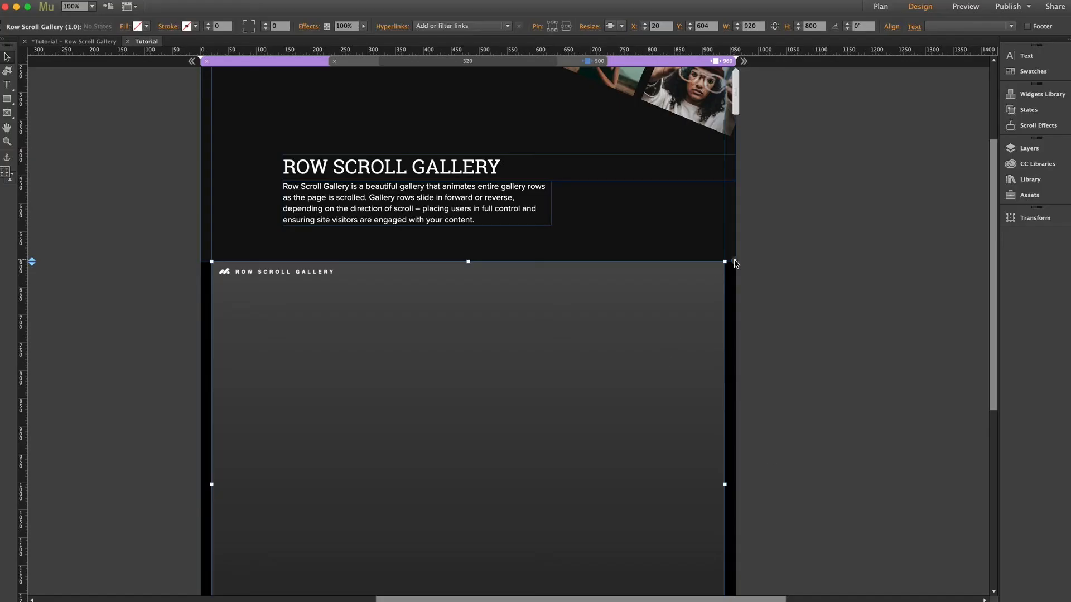
Back in Muse, paste the copied Airtable URL with its API key as the Row Scroll Gallery widget's AirTable API URL and close the options
{"action": "left_click", "coordinate": [734, 260]}
{"action": "left_click", "coordinate": [895, 275]}
{"action": "key", "text": "super+v"}
{"action": "key", "text": "Return"}
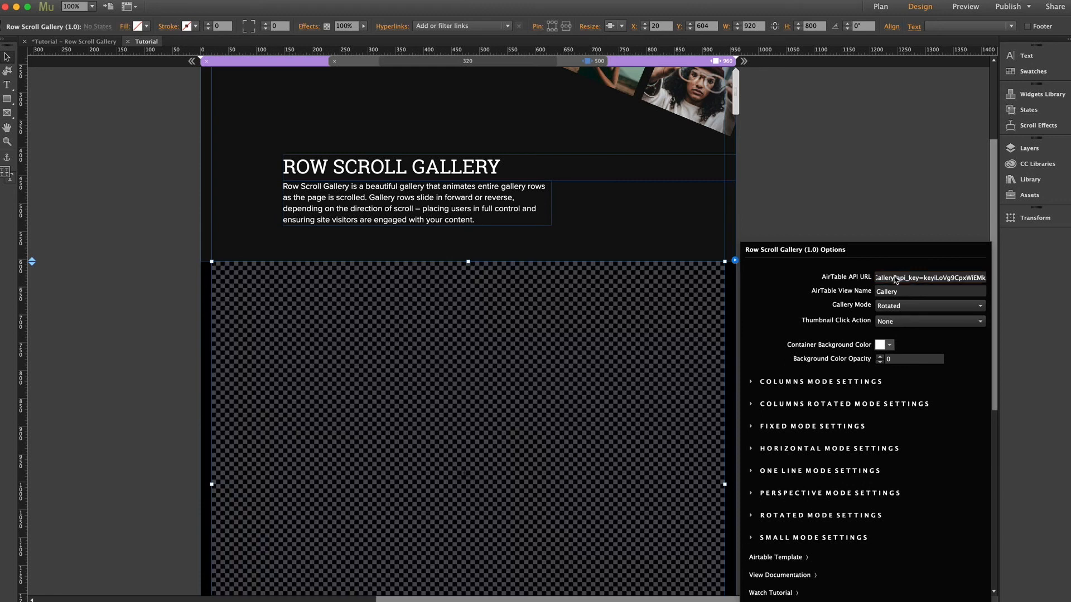
{"action": "left_click", "coordinate": [869, 202]}
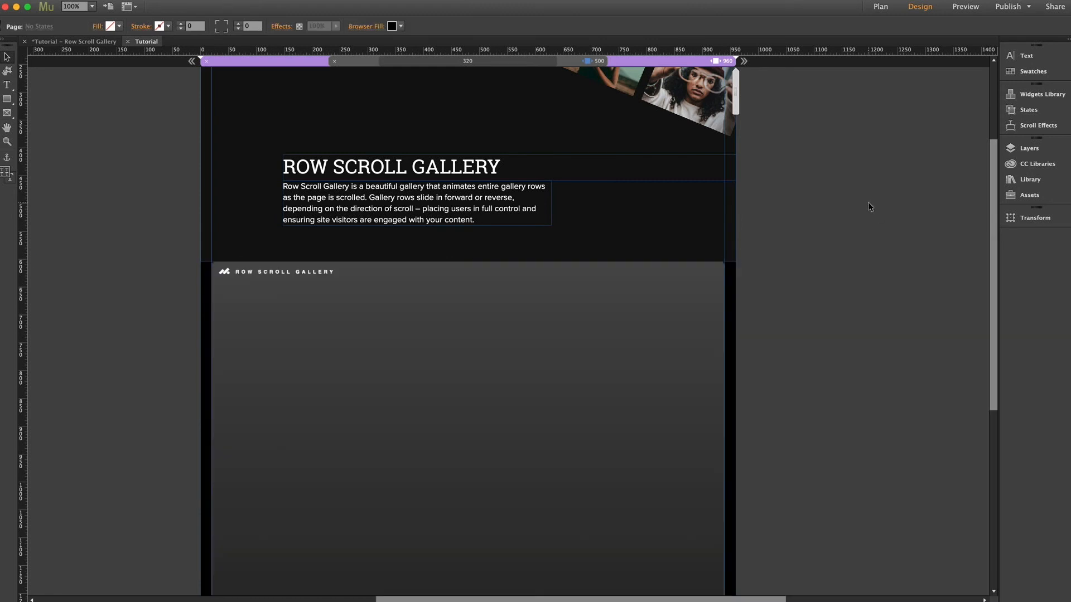
Review the Row Scroll Gallery widget's full AirTable API URL and its AirTable View Name, and close the widget options
{"action": "scroll", "coordinate": [804, 273], "scroll_direction": "down", "scroll_amount": 1}
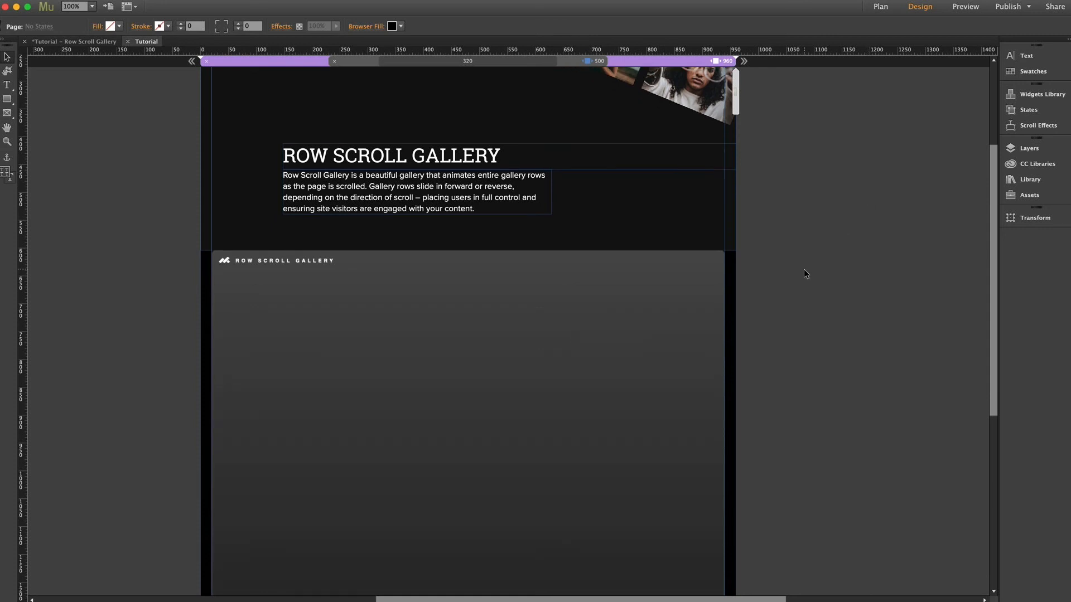
{"action": "scroll", "coordinate": [804, 269], "scroll_direction": "down", "scroll_amount": 5}
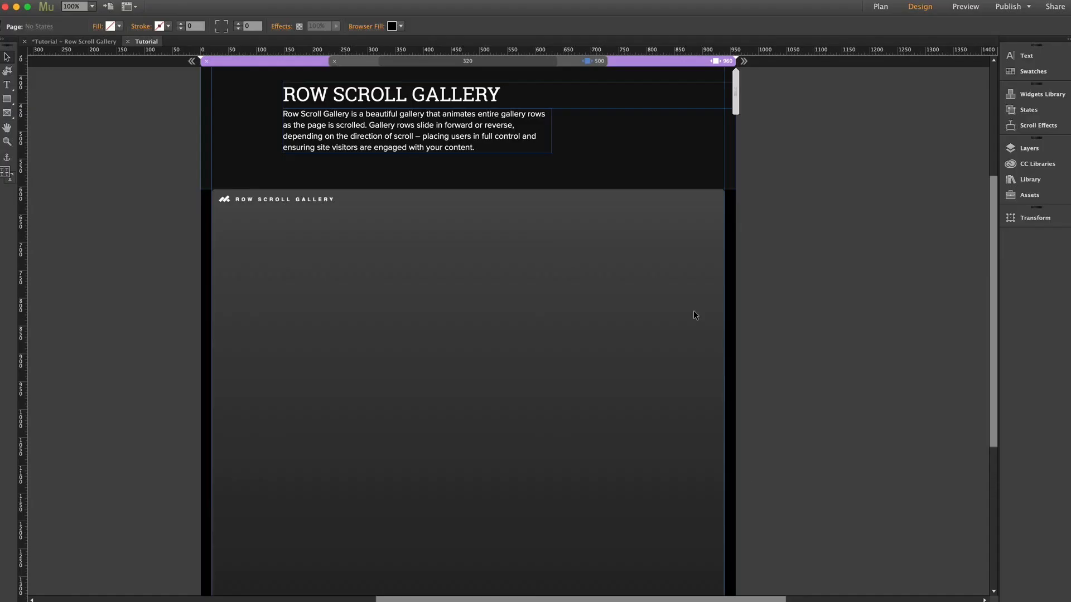
{"action": "left_click", "coordinate": [694, 311]}
{"action": "left_click", "coordinate": [734, 190]}
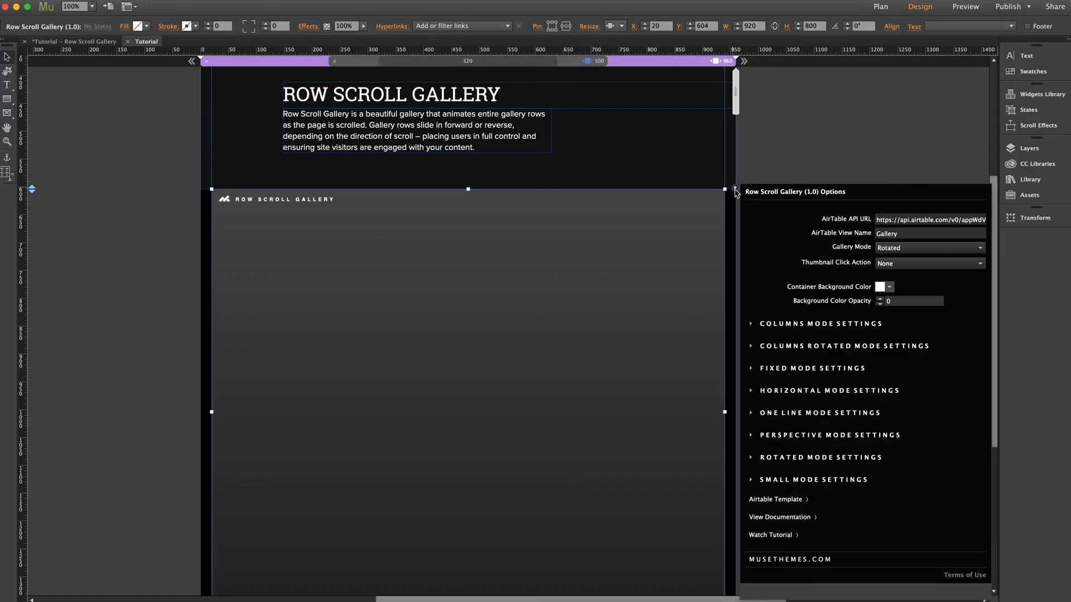
{"action": "left_click_drag", "start_coordinate": [877, 219], "coordinate": [999, 223]}
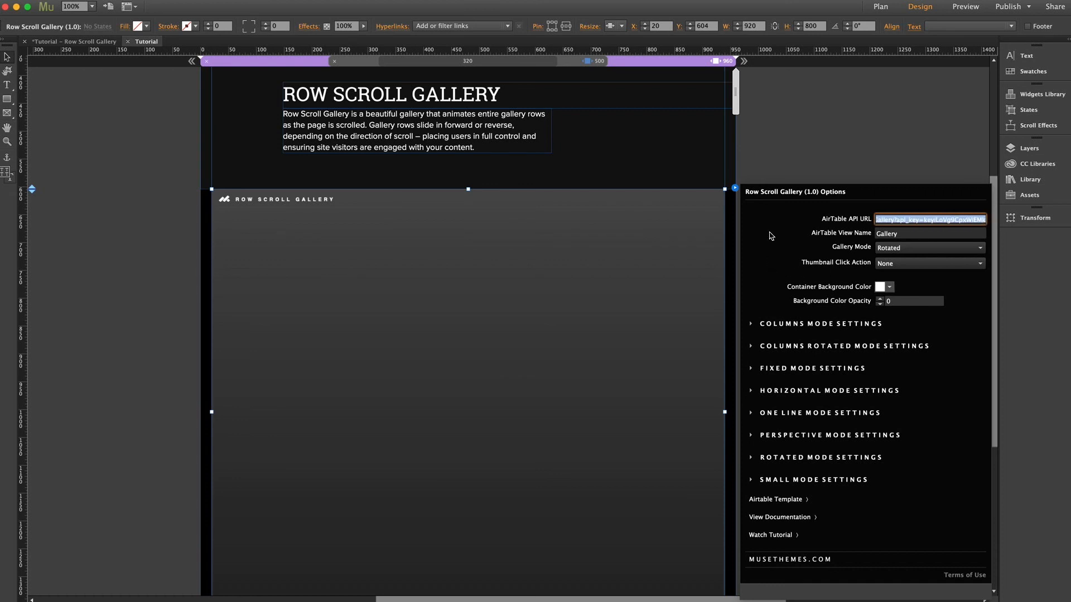
{"action": "left_click", "coordinate": [782, 149]}
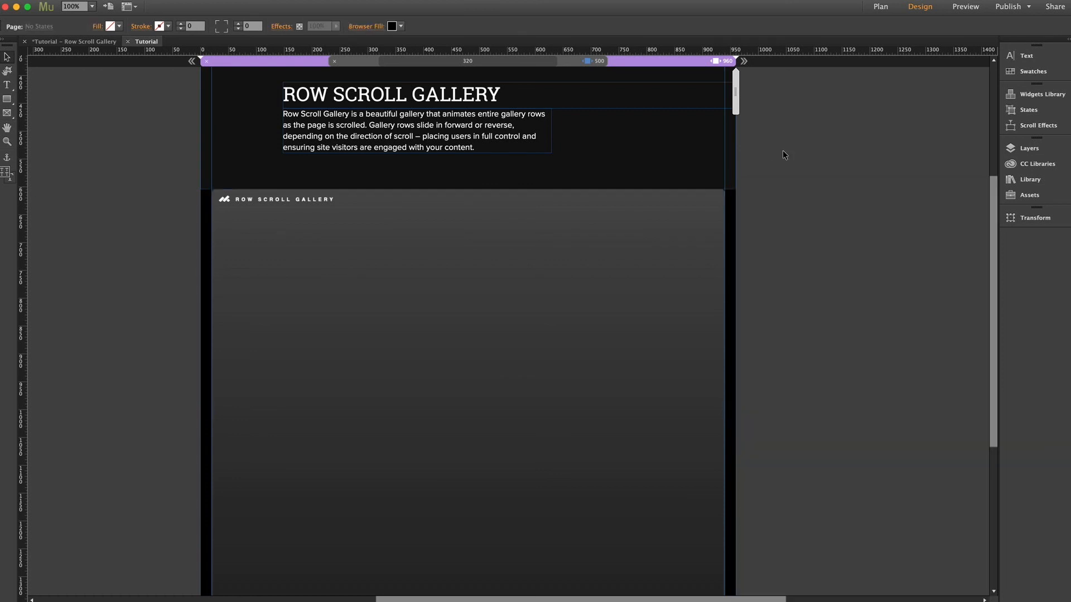
{"action": "left_click", "coordinate": [710, 222]}
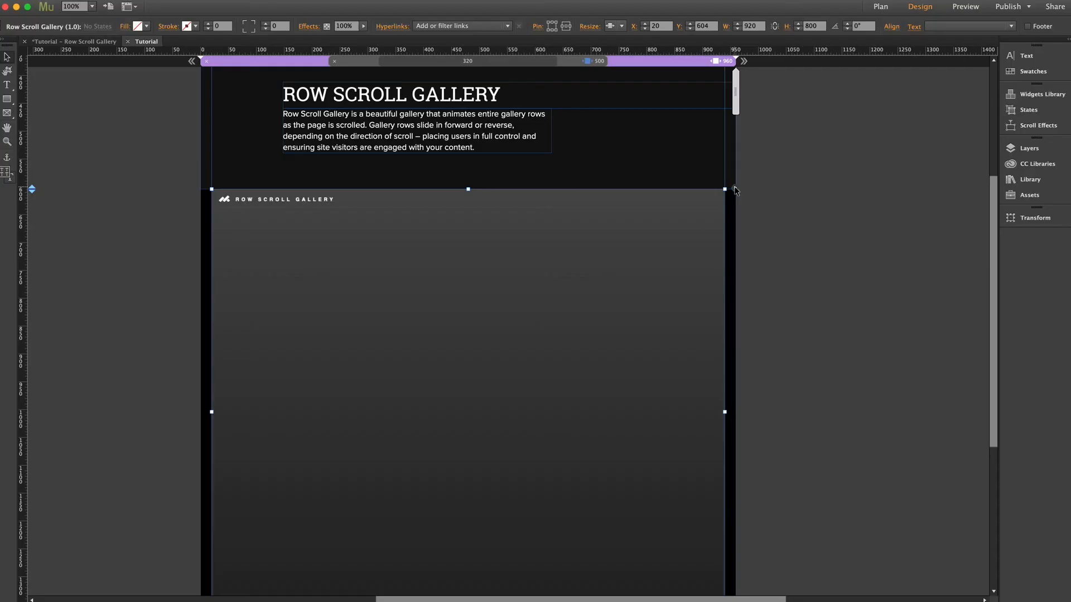
{"action": "left_click", "coordinate": [735, 188]}
{"action": "left_click", "coordinate": [881, 234]}
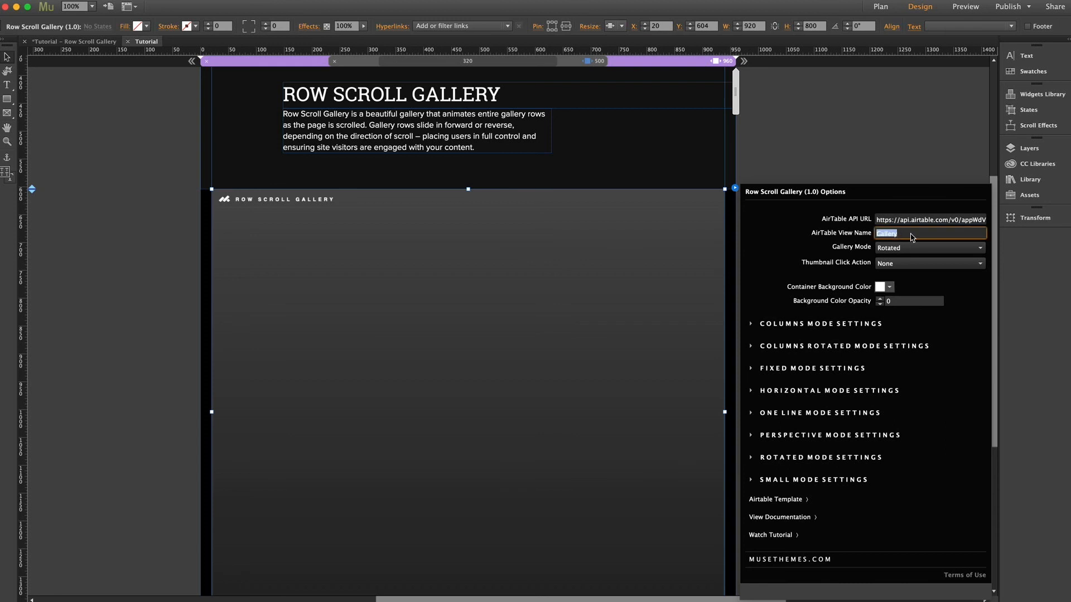
{"action": "left_click", "coordinate": [912, 237]}
{"action": "left_click", "coordinate": [847, 148]}
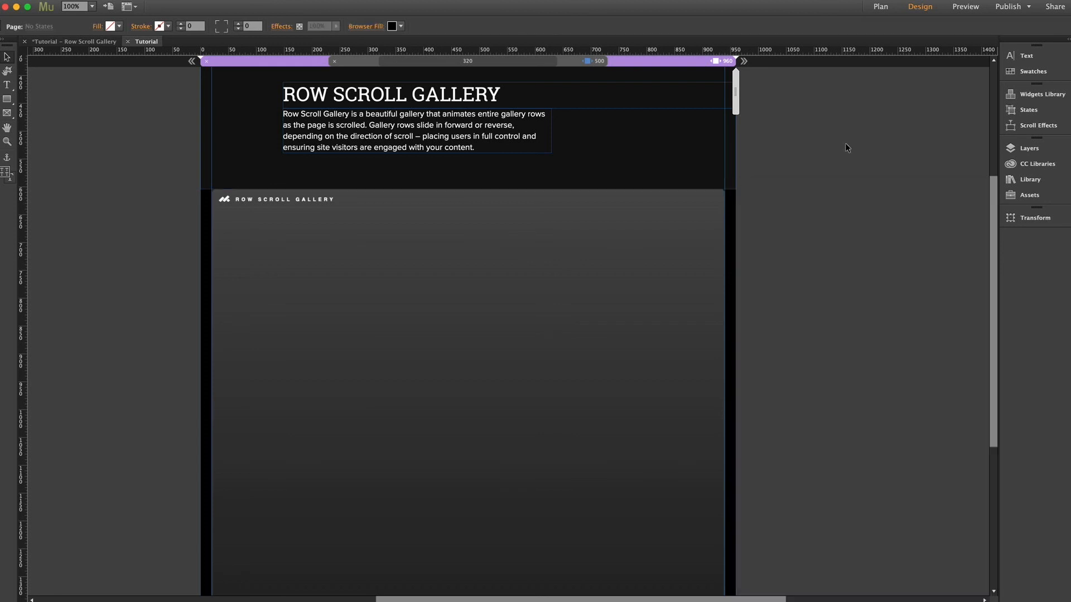